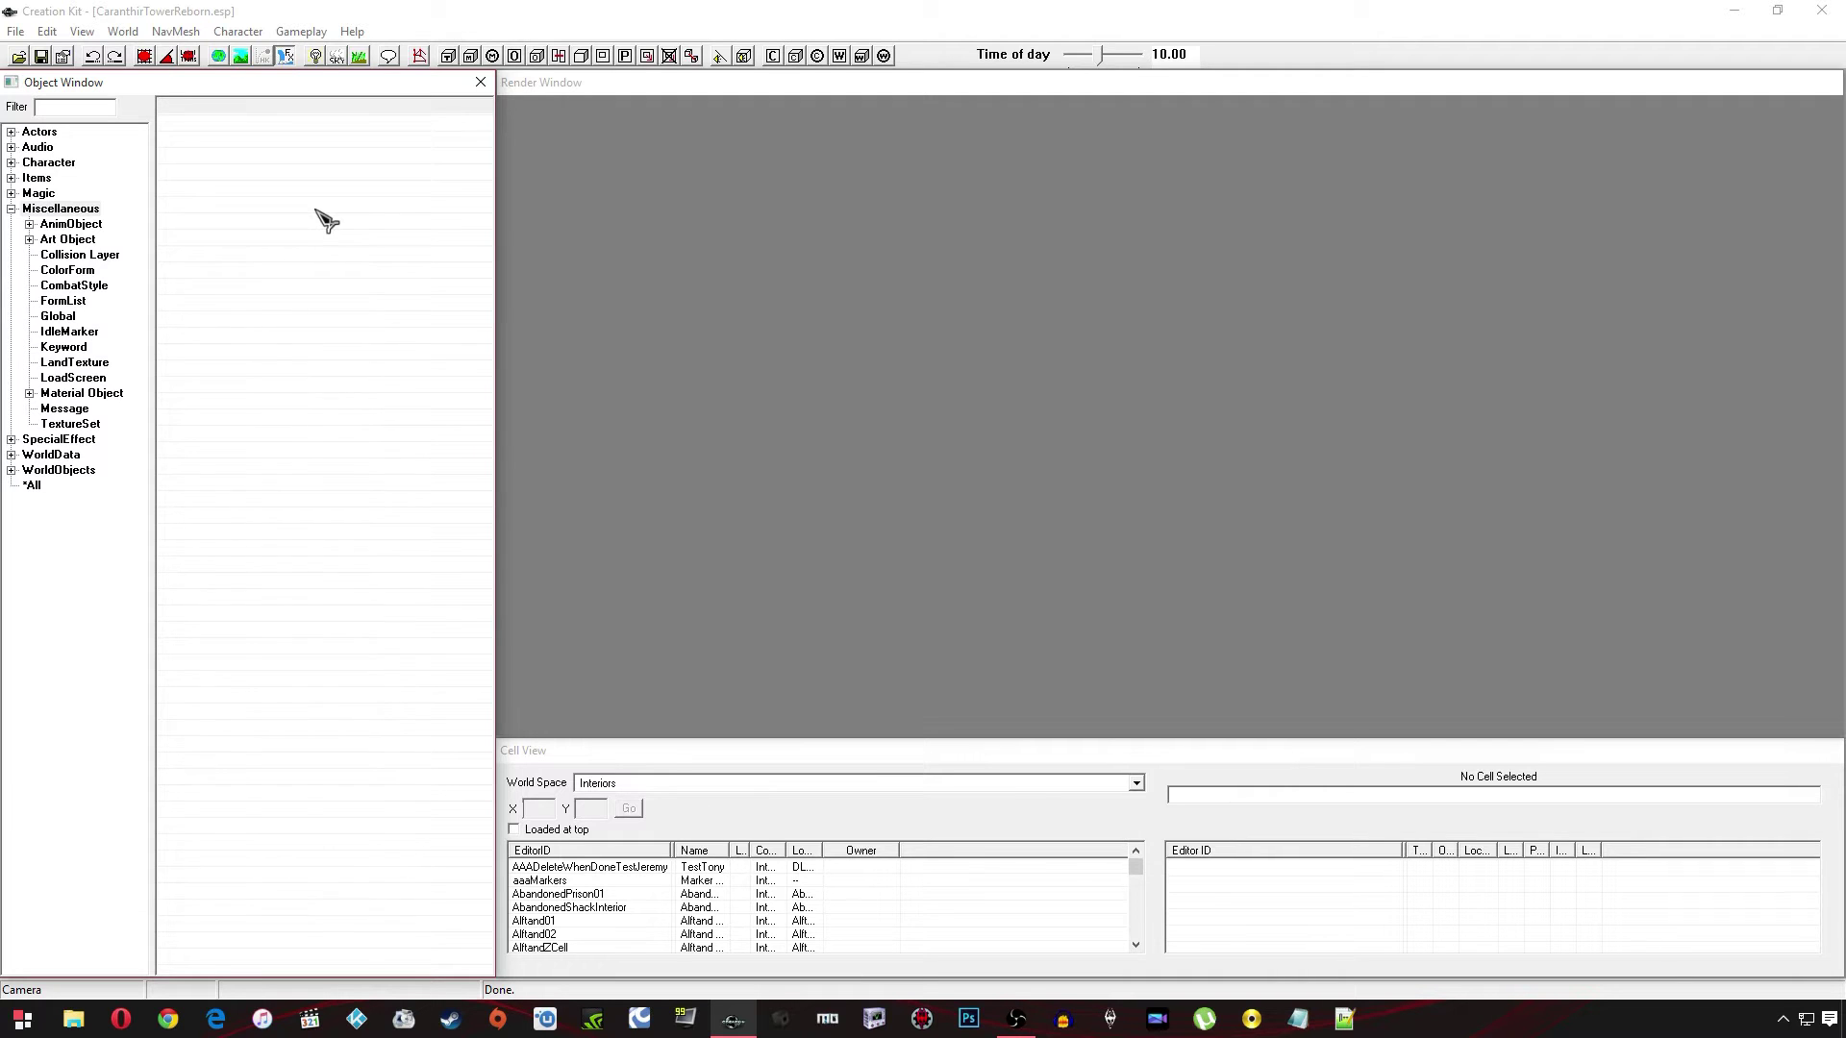
Select the Miscellaneous category in the Object Window tree
left_click(56, 212)
Filter FormList records by 'help' and open HelpManualPC and HelpManualXBox
left_click(62, 301)
left_click(59, 106)
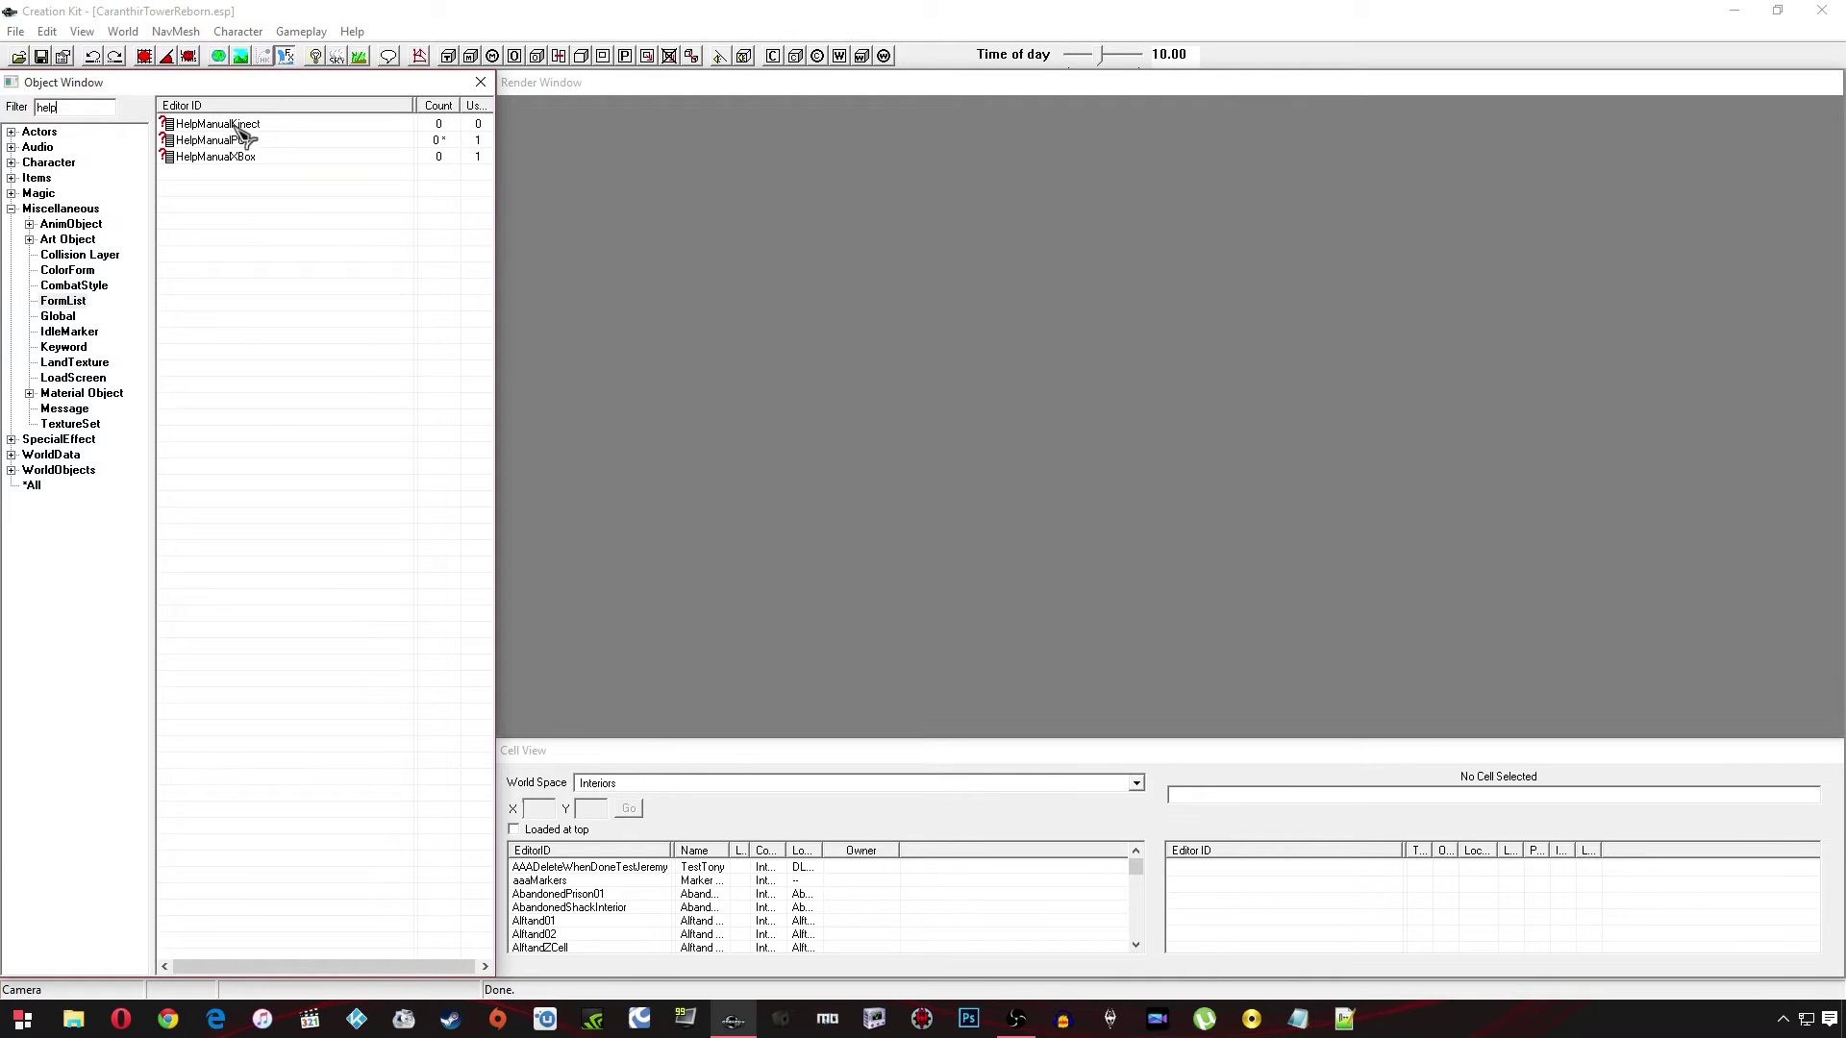
left_click(246, 126)
double_click(236, 141)
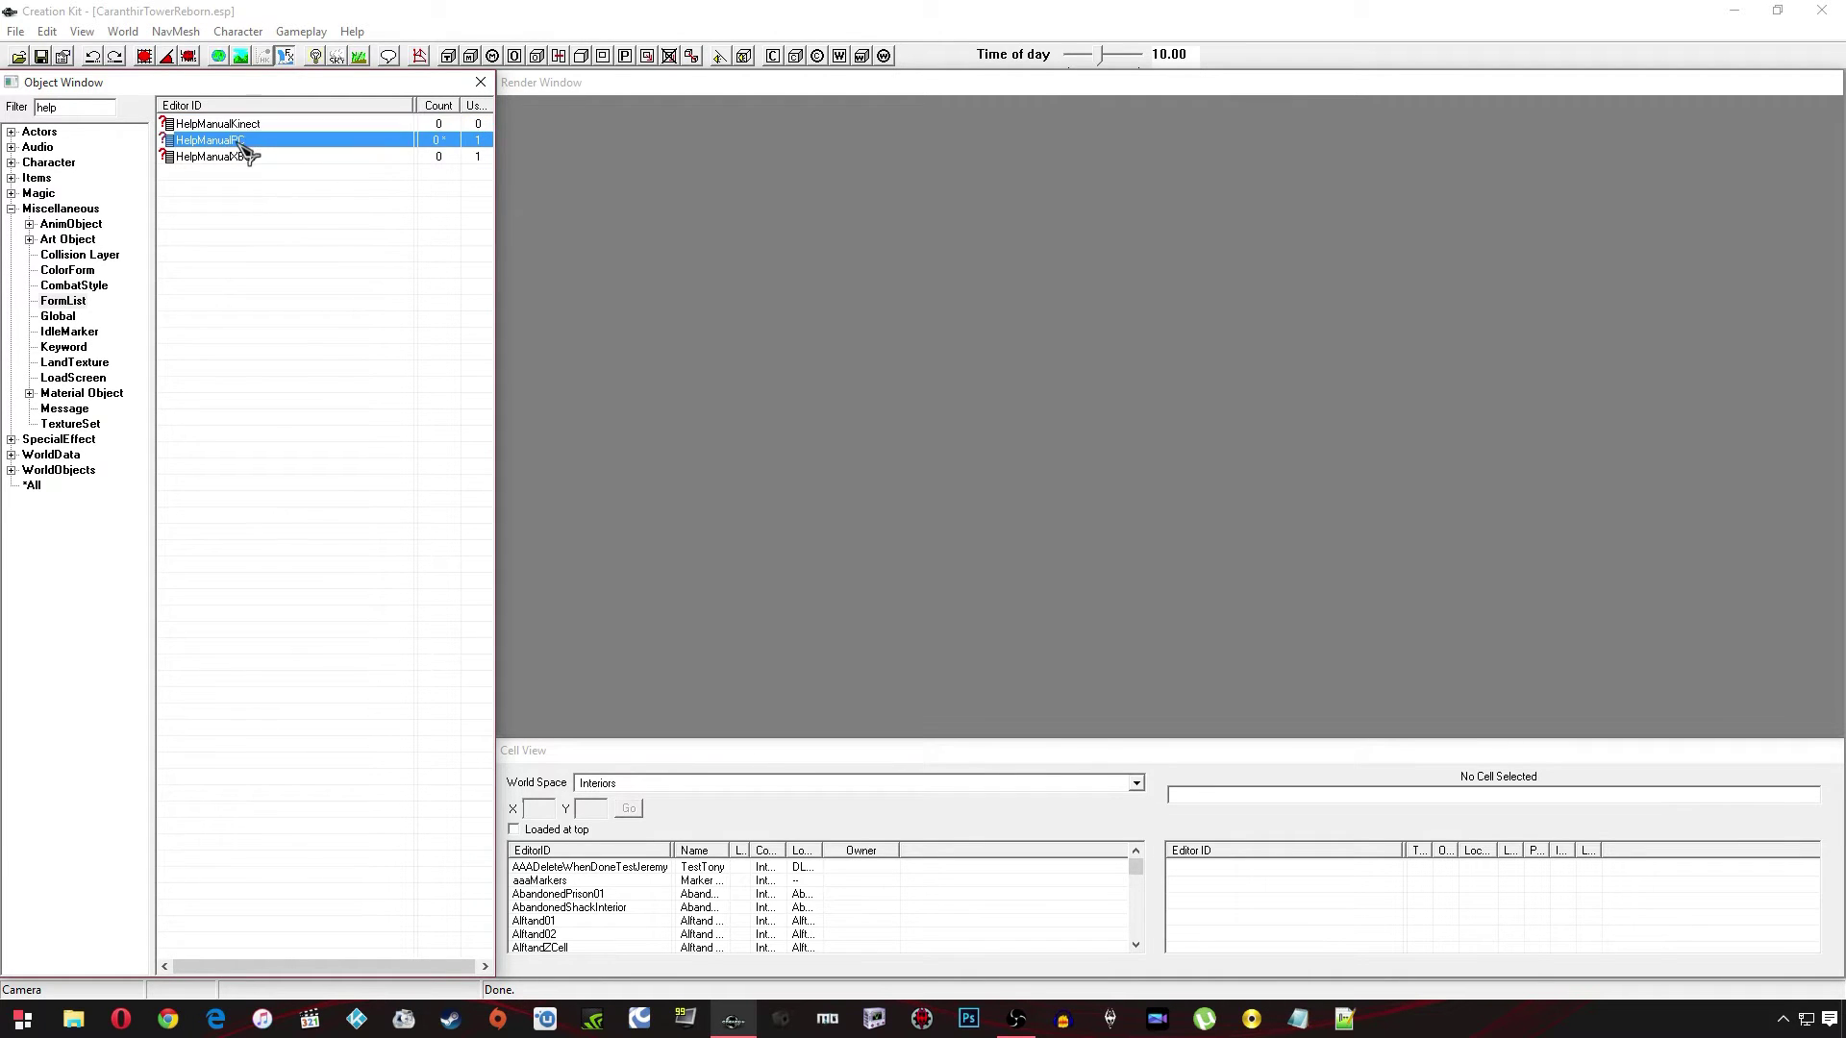
double_click(220, 157)
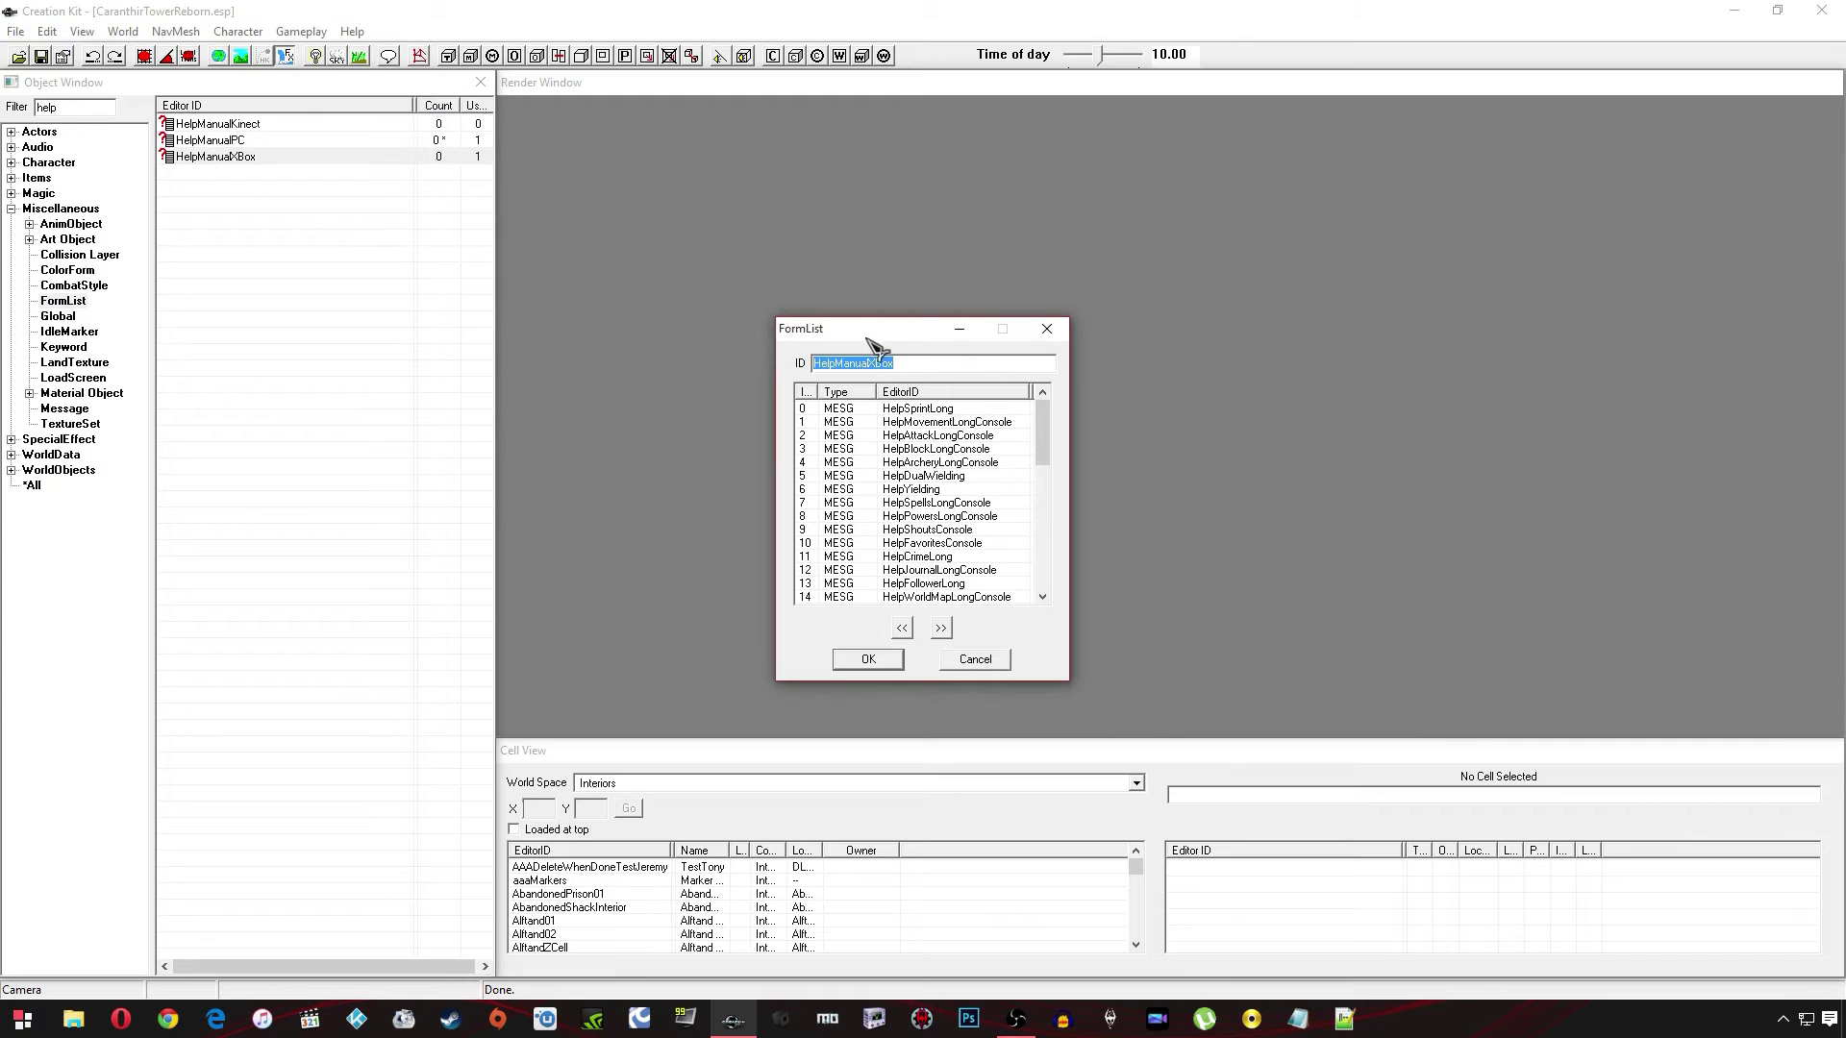
Arrange both form lists side by side, scroll each to HelpGrindstoneLong, then cancel the XBox list
left_click_drag(1110, 355, 1168, 341)
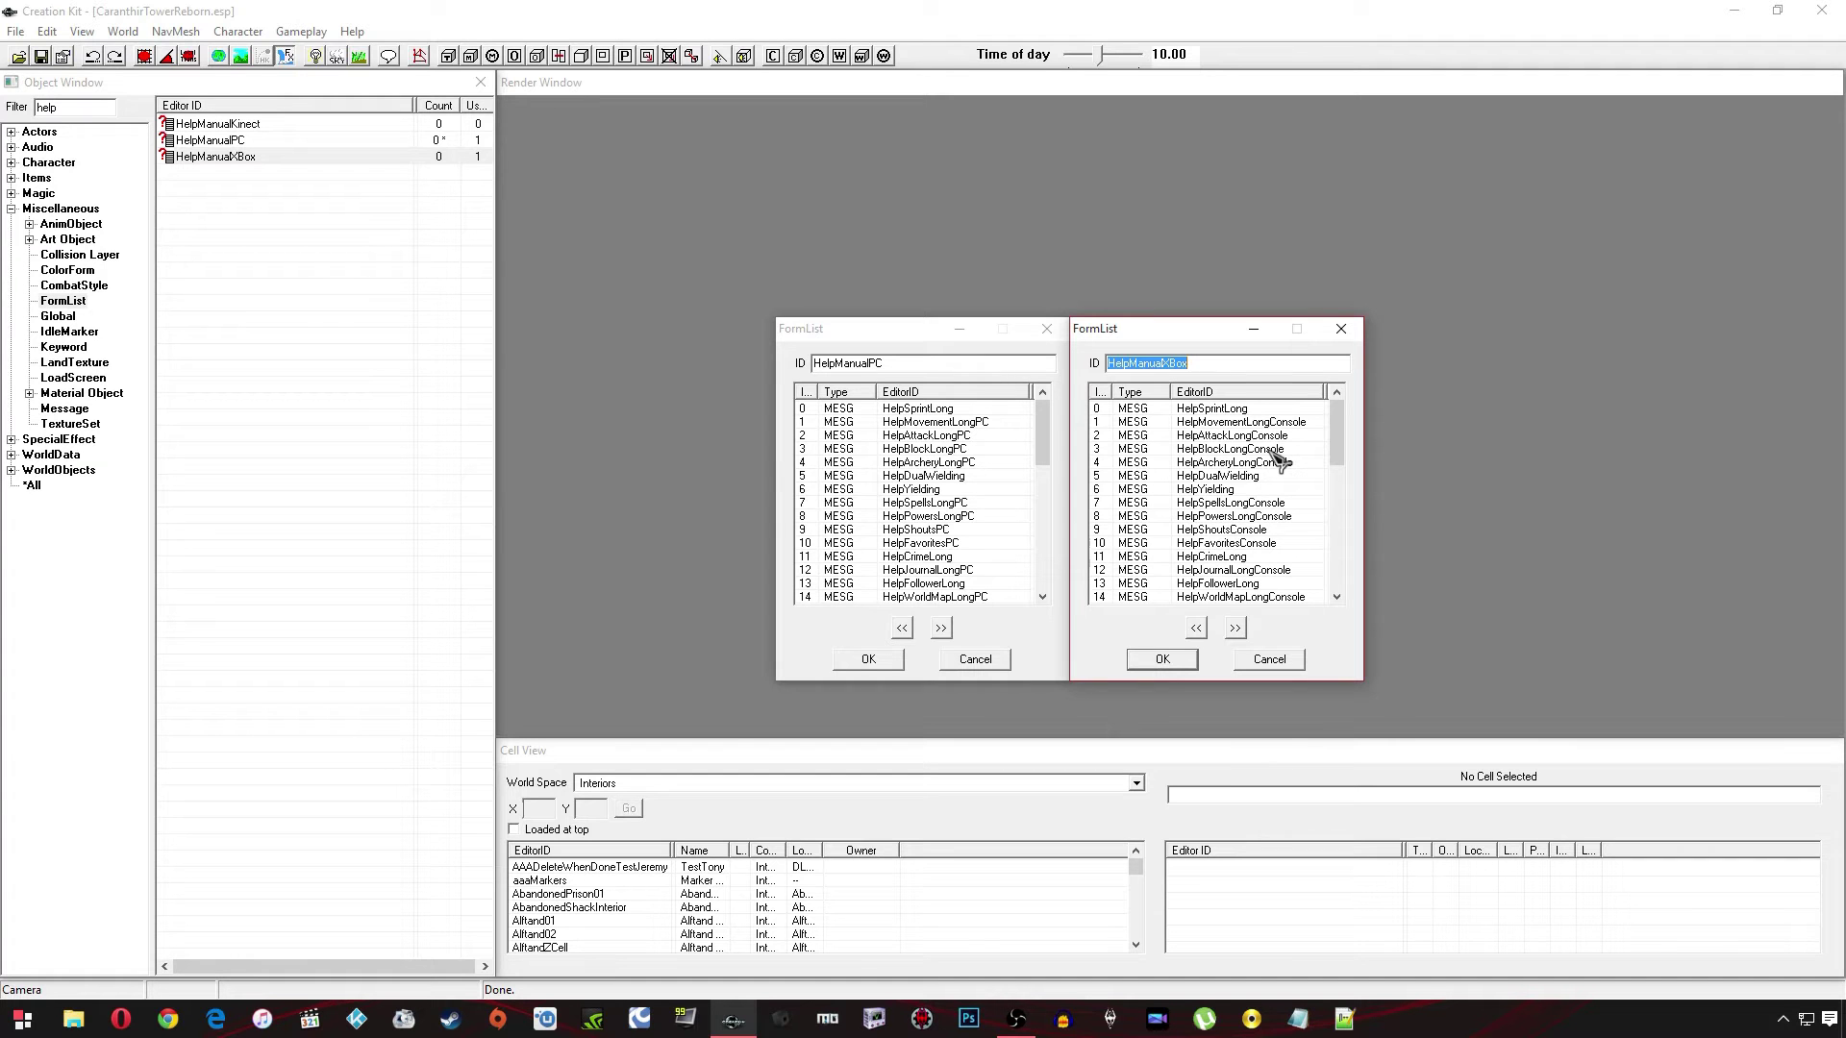
left_click_drag(1343, 430, 1342, 565)
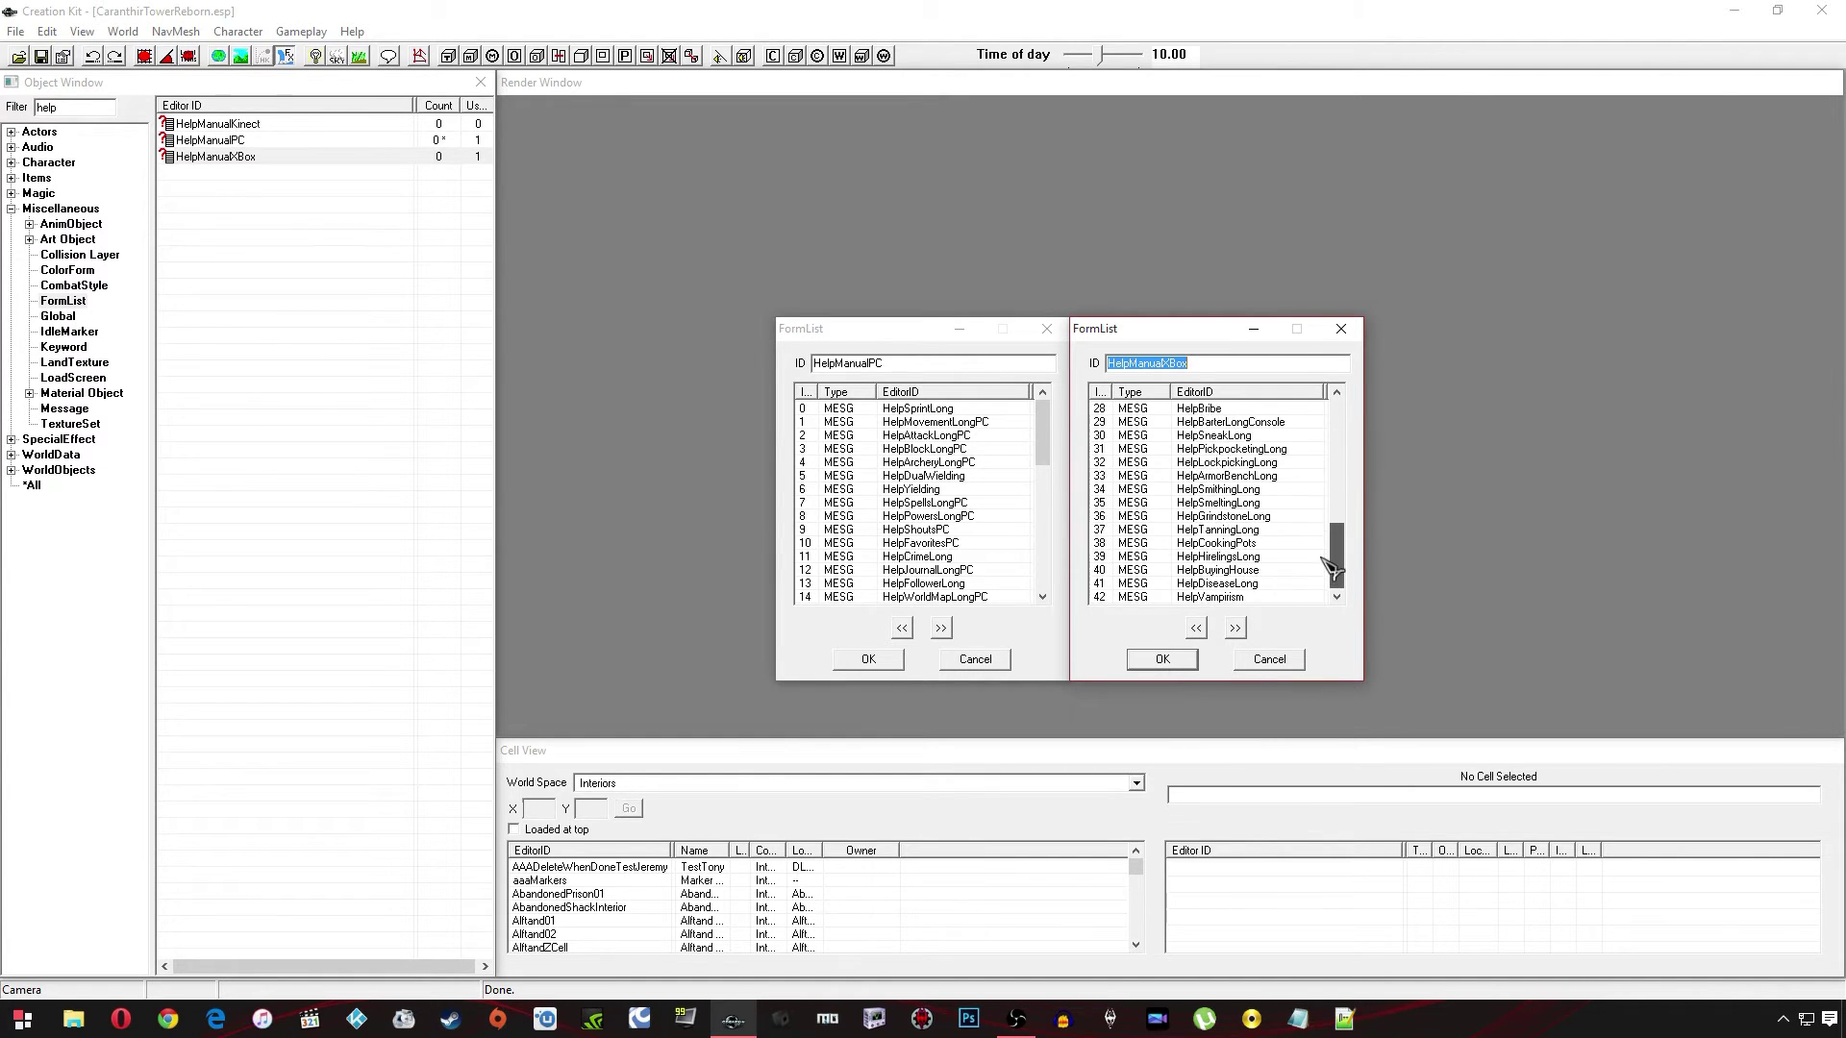
left_click(975, 490)
left_click_drag(1040, 427, 1029, 562)
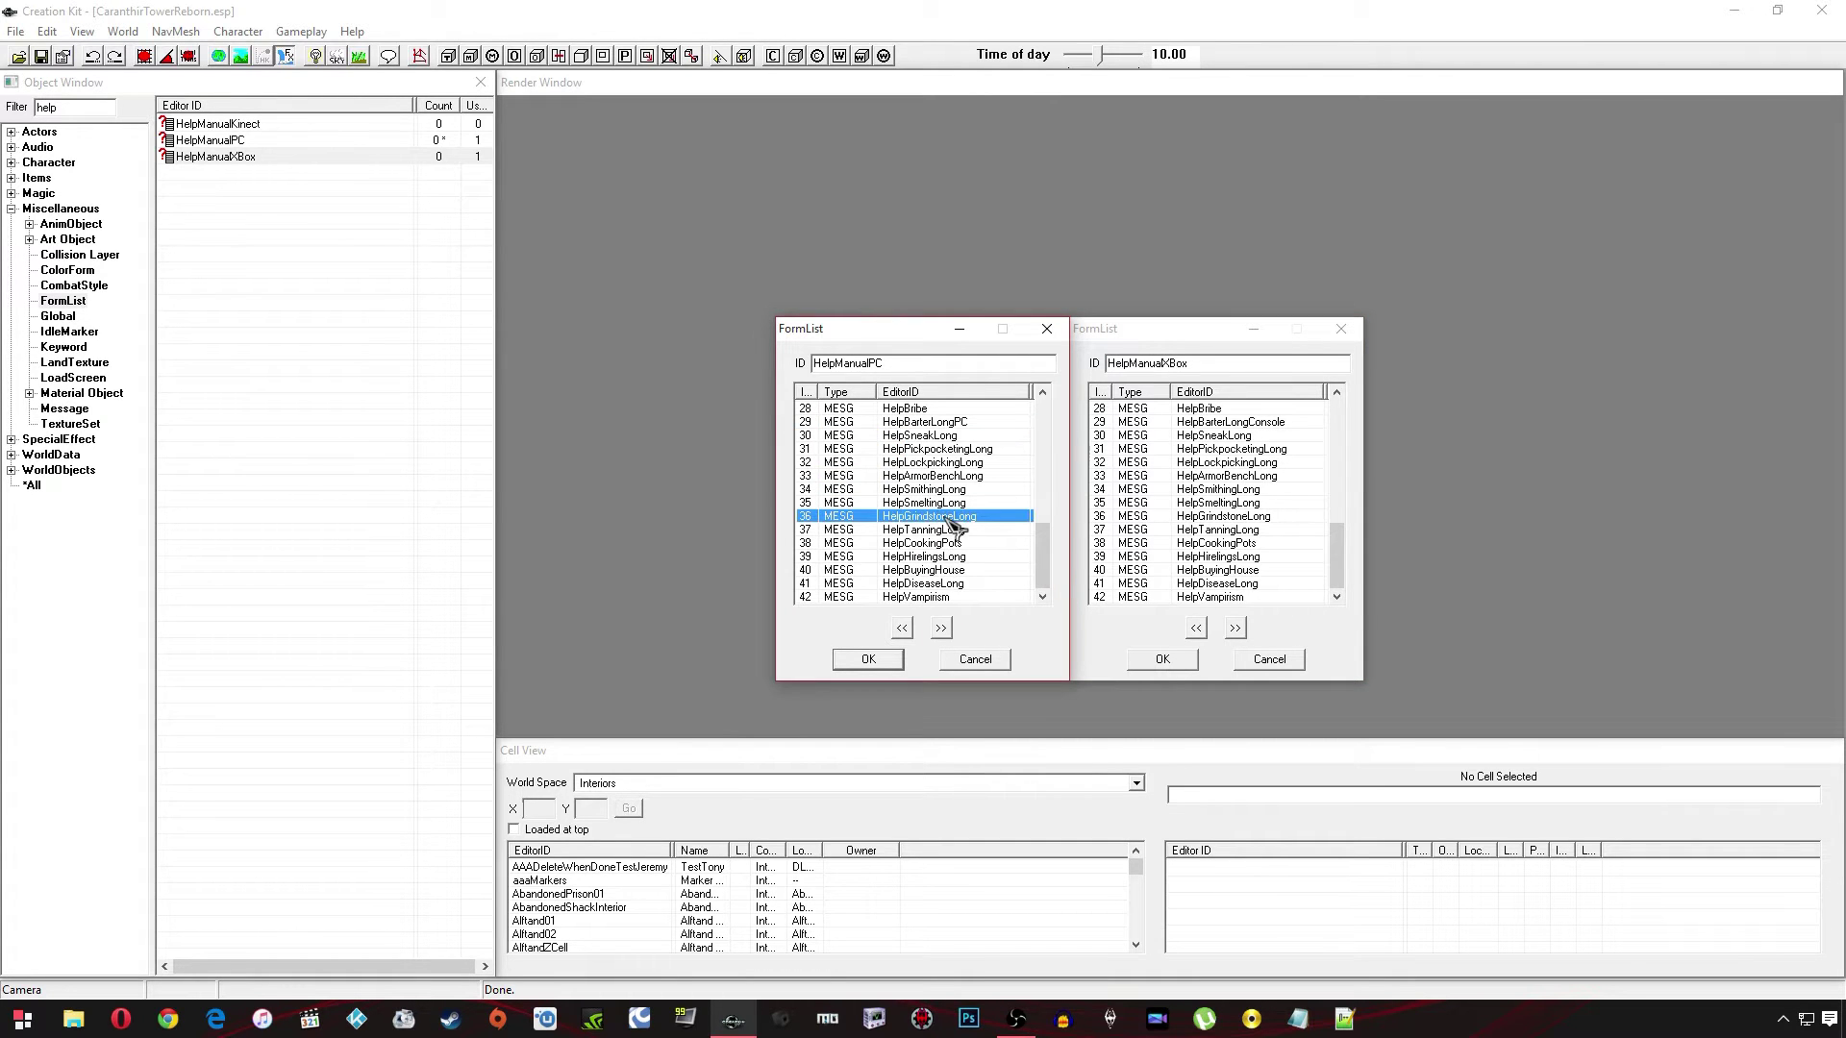
left_click(947, 516)
left_click(1228, 519)
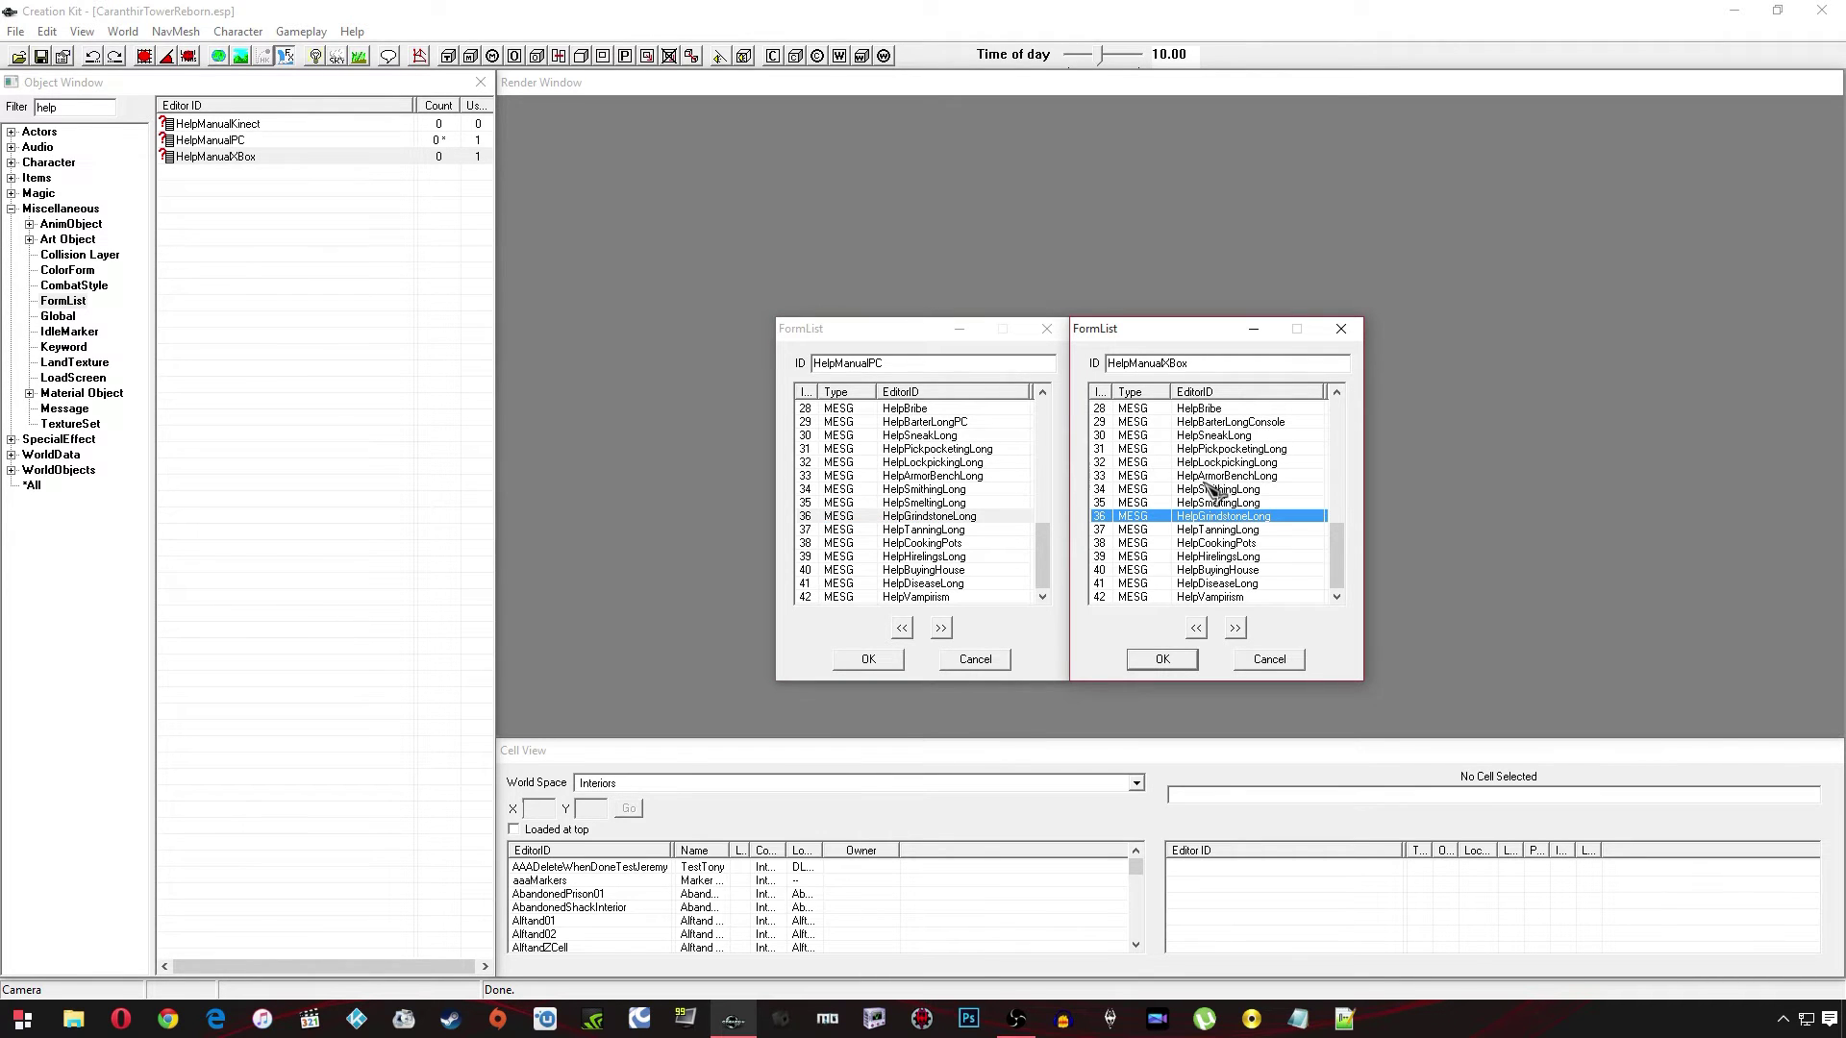
left_click(1261, 661)
Cancel the HelpManualPC list and browse the help Message records
left_click(981, 660)
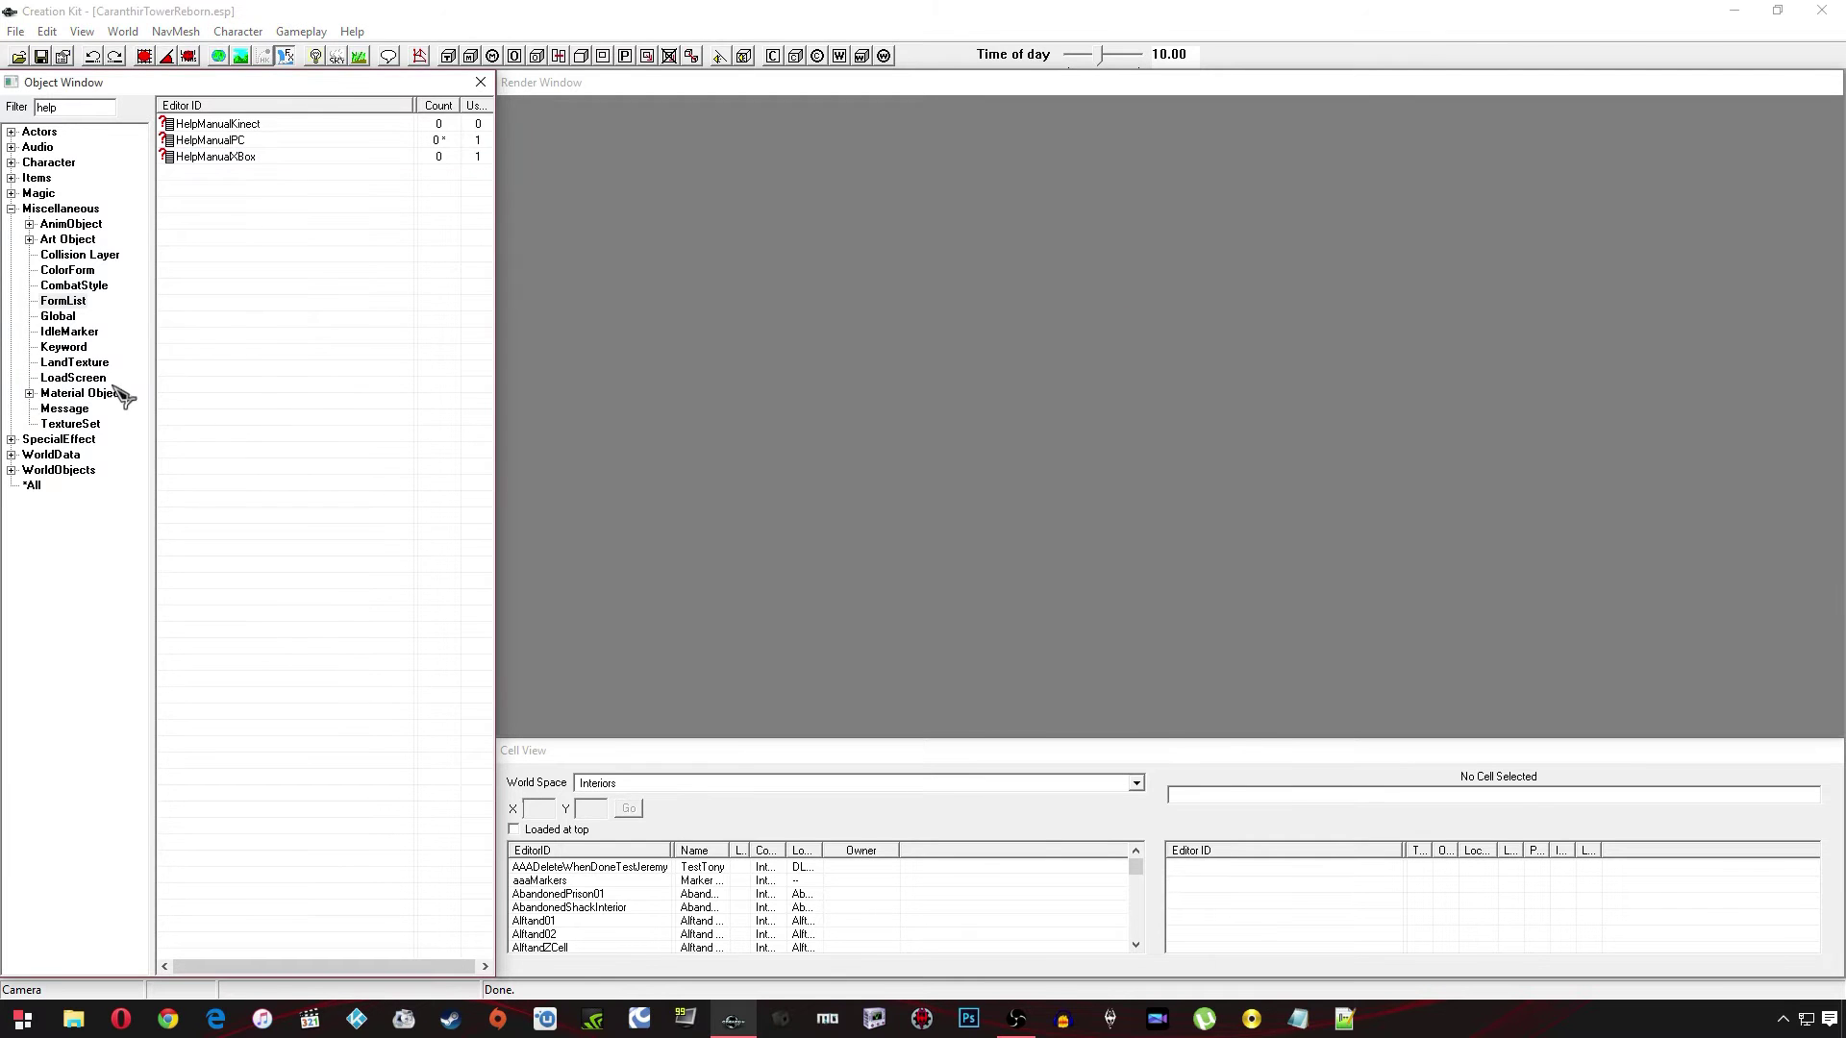
left_click(64, 409)
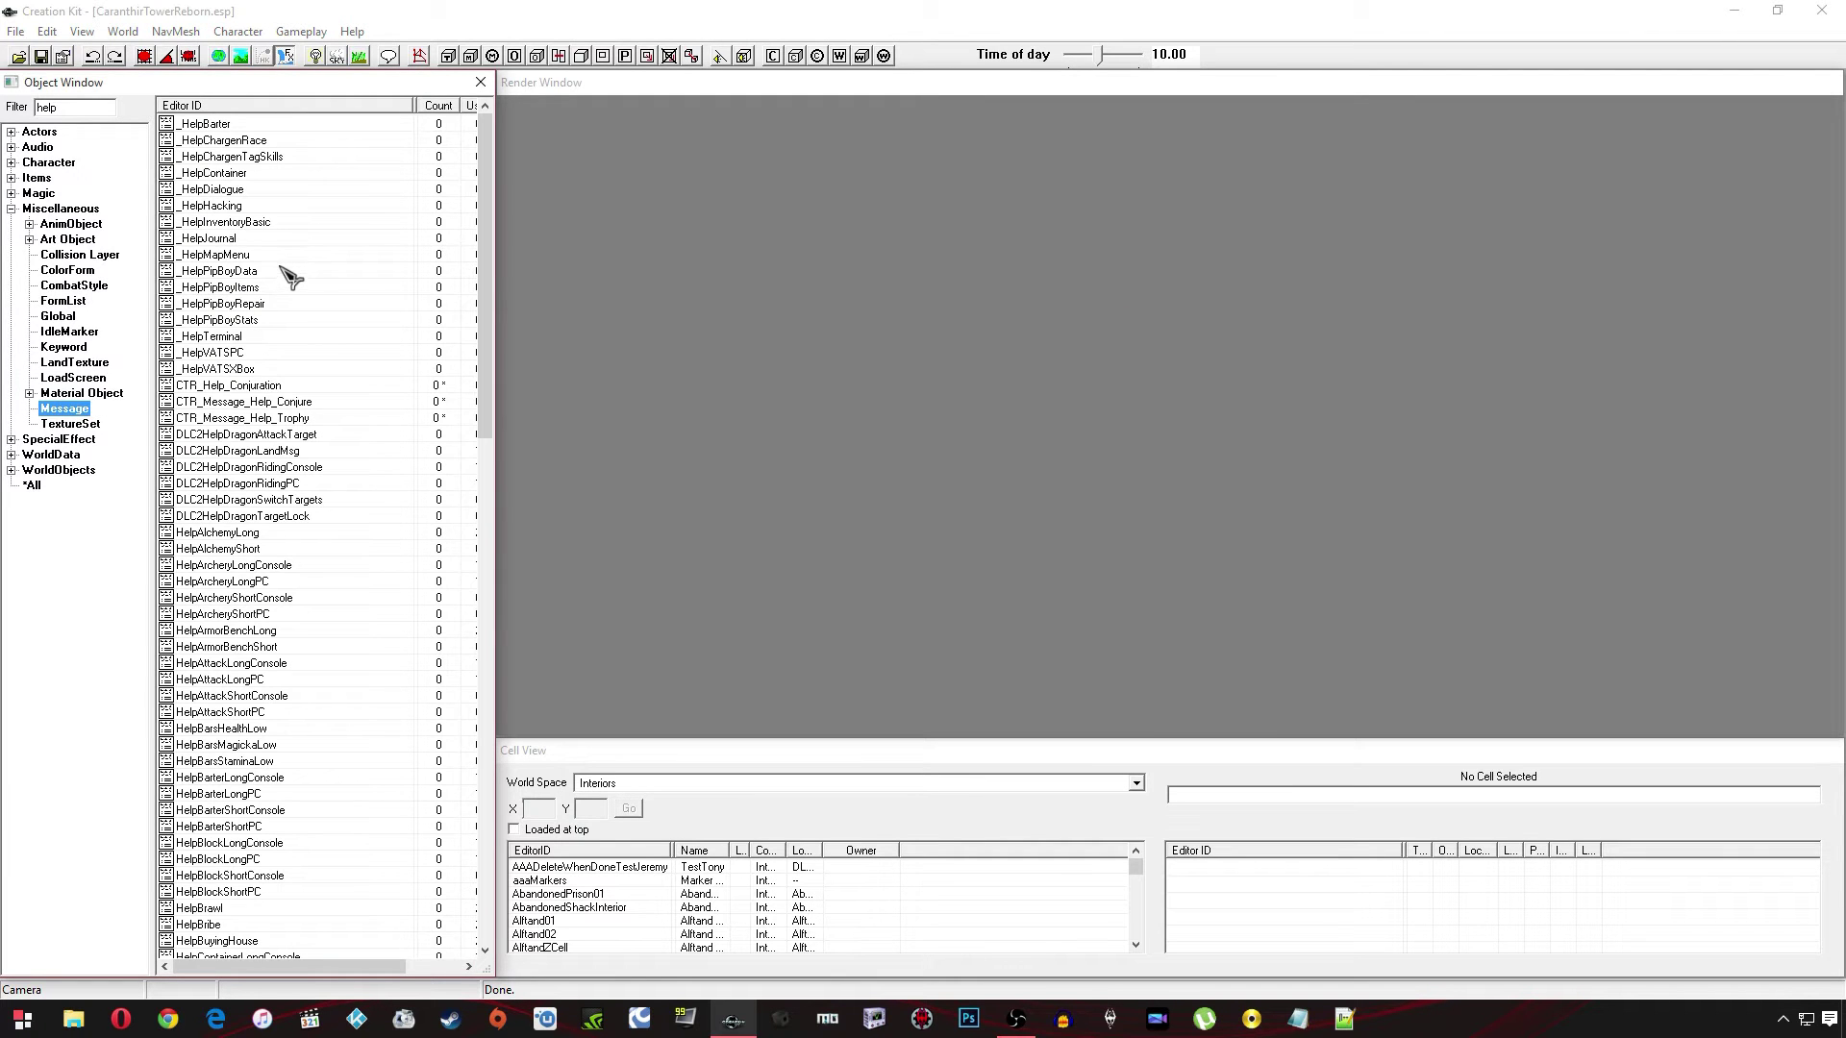
left_click(284, 469)
scroll(286, 433, "down", 9)
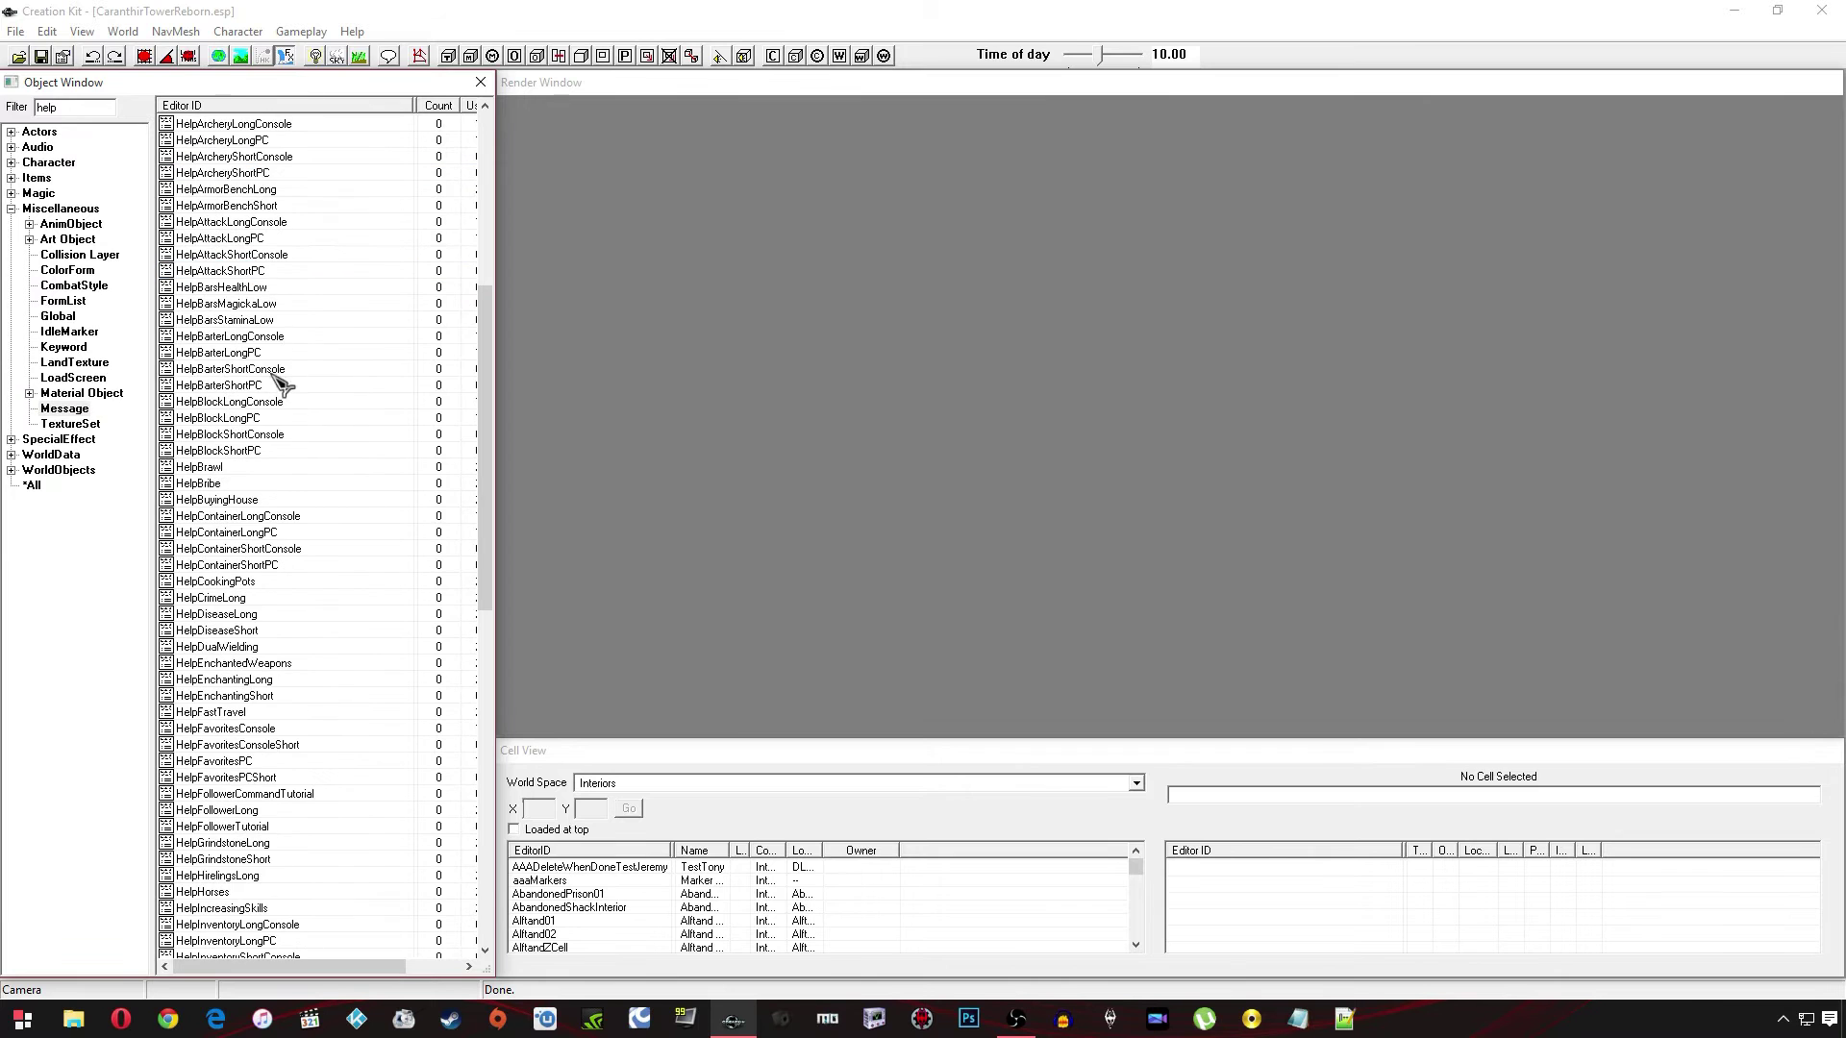
left_click(271, 321)
Inspect the HelpBarterShortPC and HelpDiseaseShort messages and close them unchanged
double_click(259, 387)
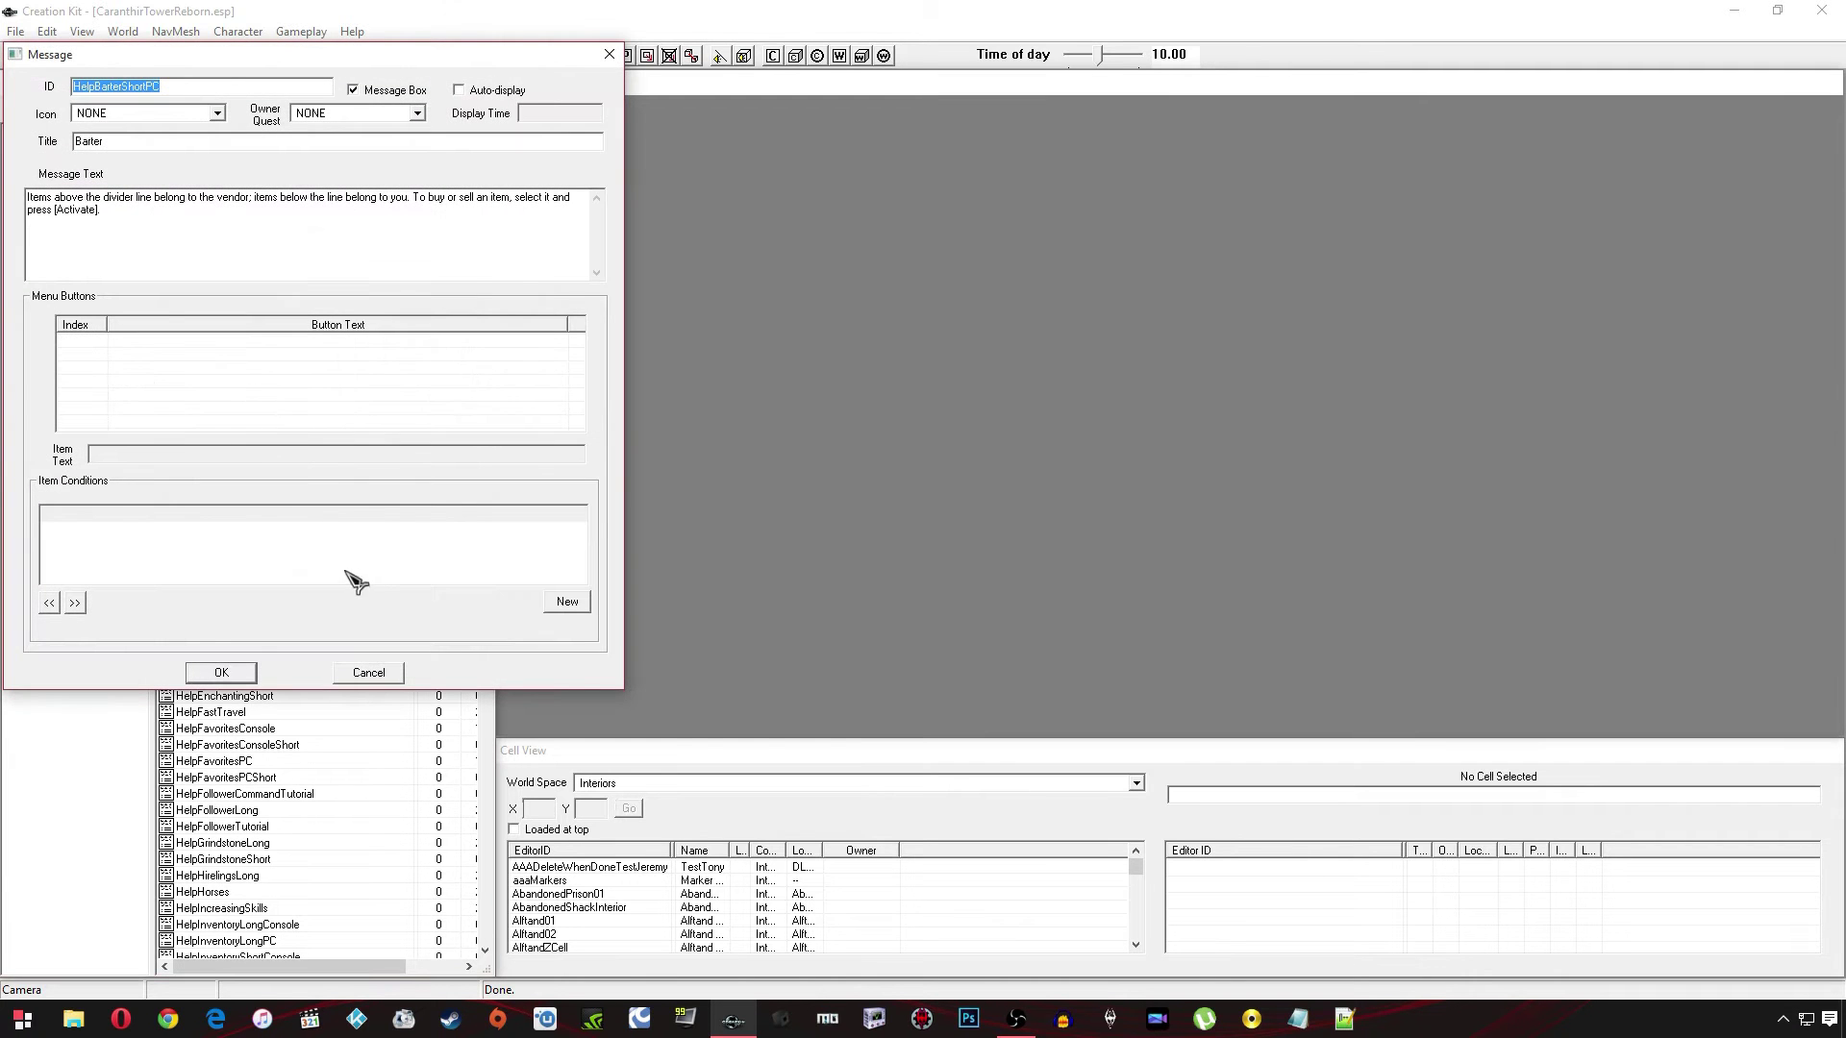
left_click(170, 222)
left_click(368, 672)
double_click(293, 628)
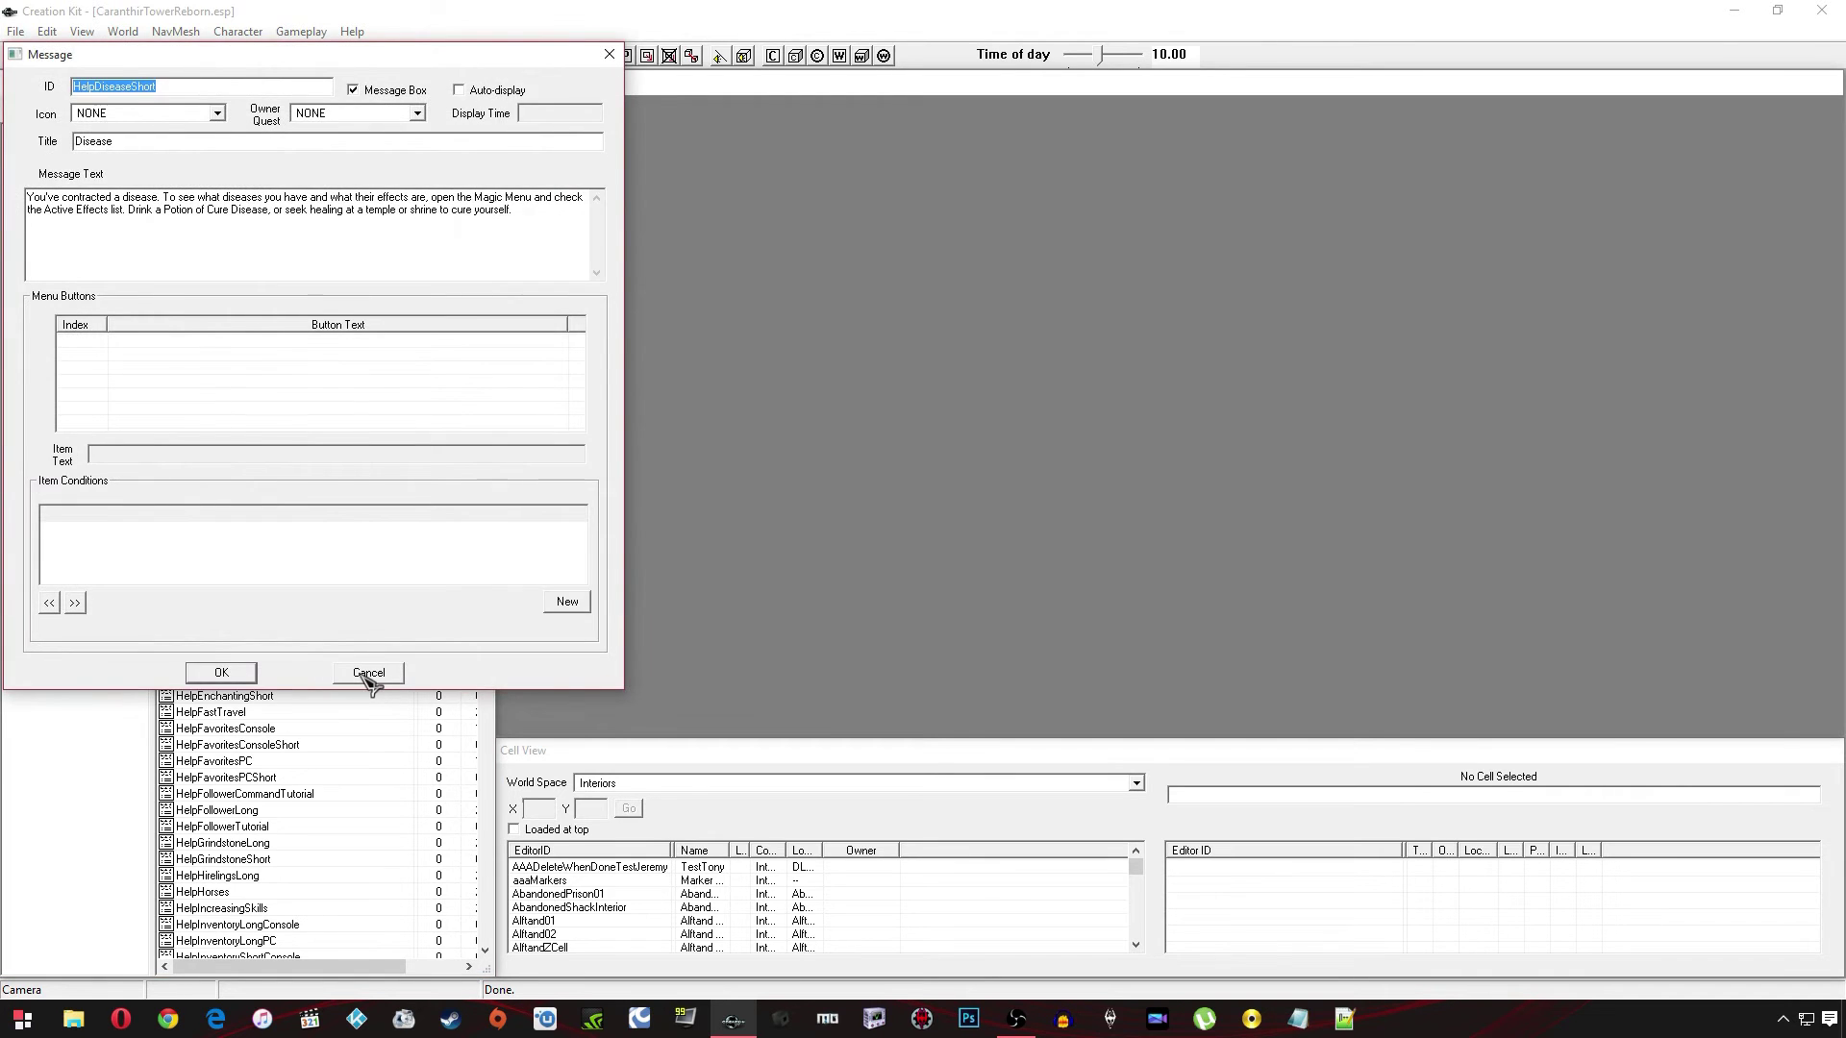
left_click(370, 672)
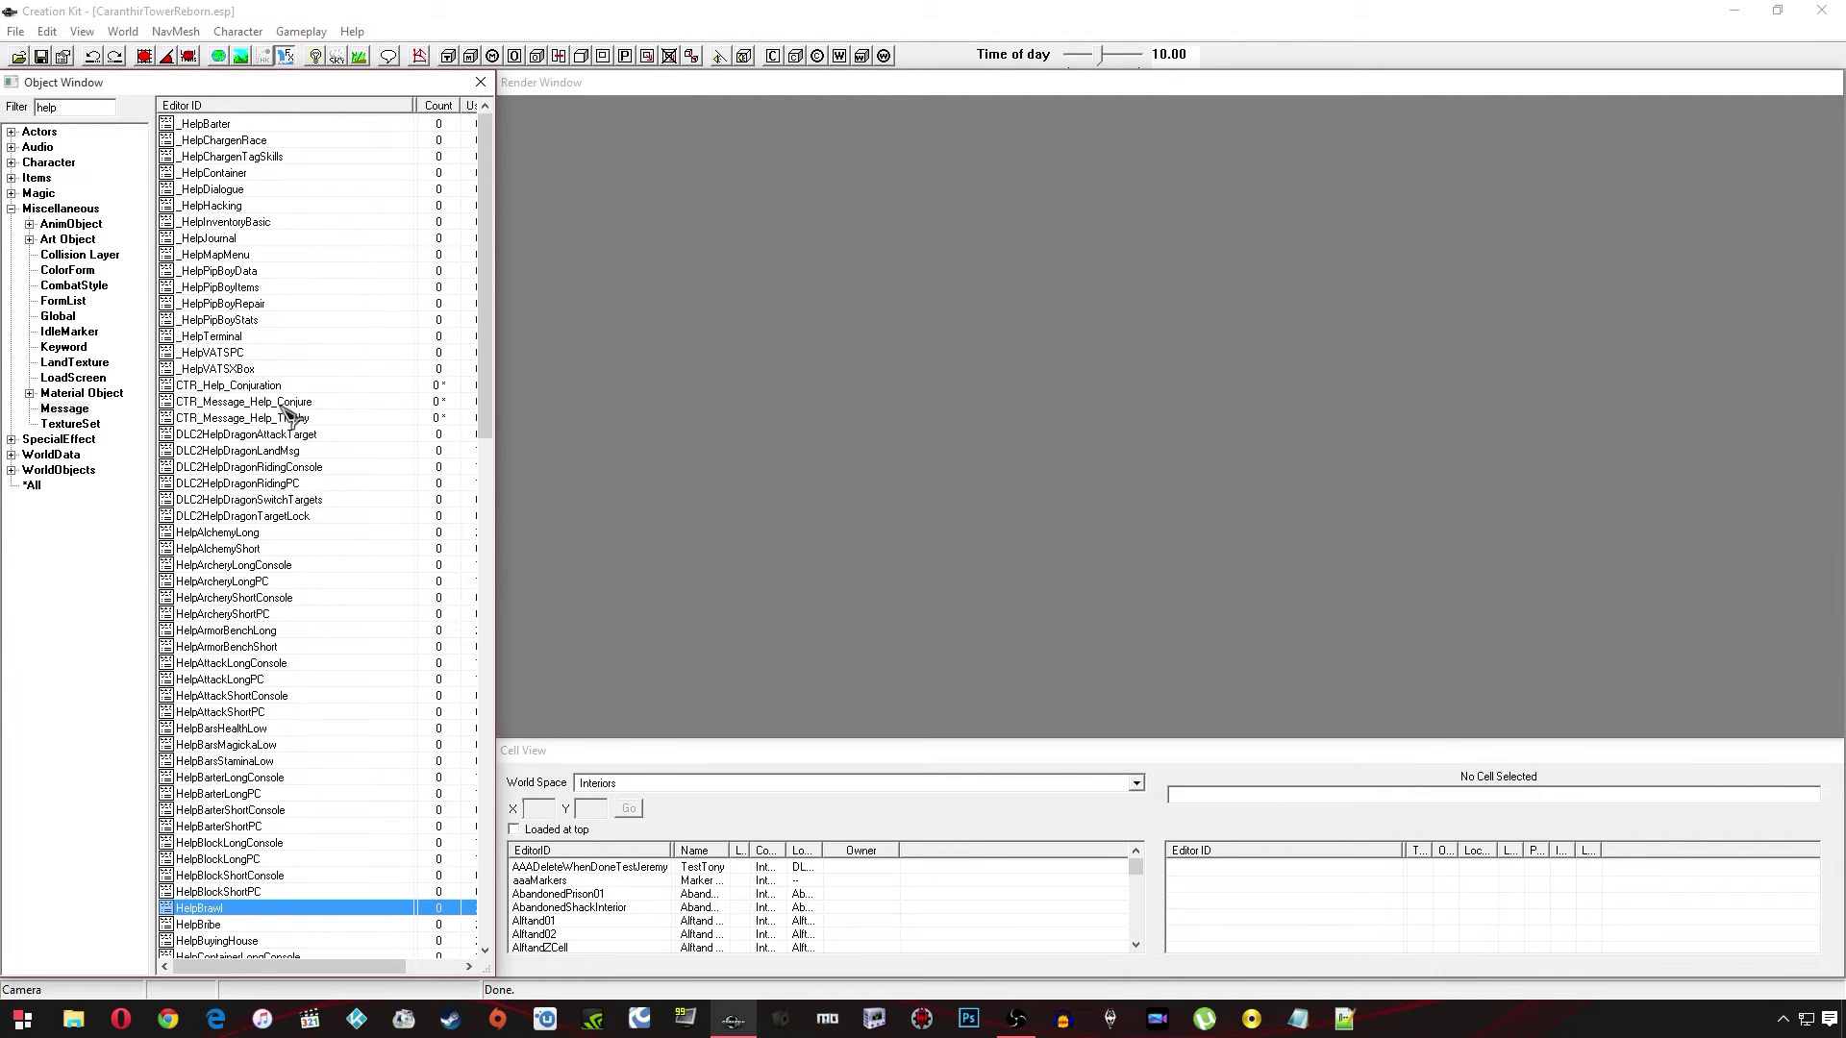
Open CTR_Help_Conjuration and review its ID and 'CTR - Conjuration Altar' title
double_click(248, 386)
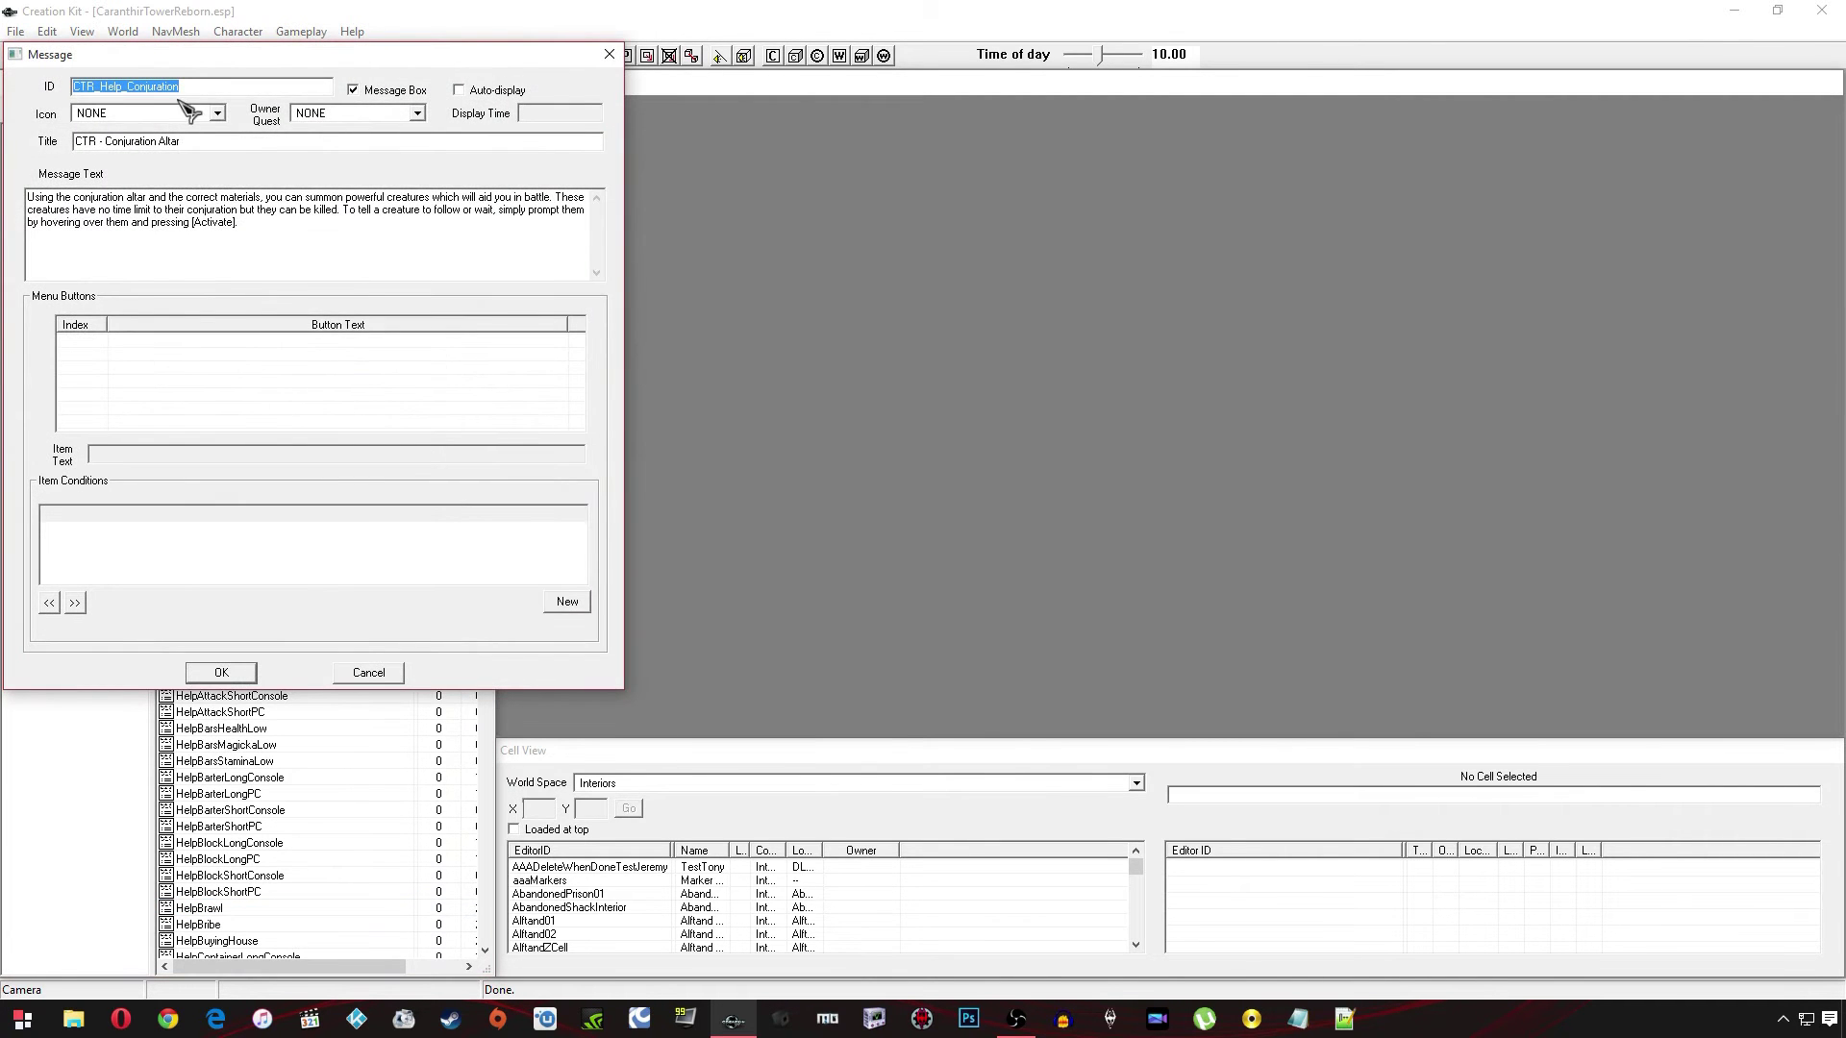
left_click(185, 86)
left_click_drag(238, 85, 61, 85)
left_click(214, 85)
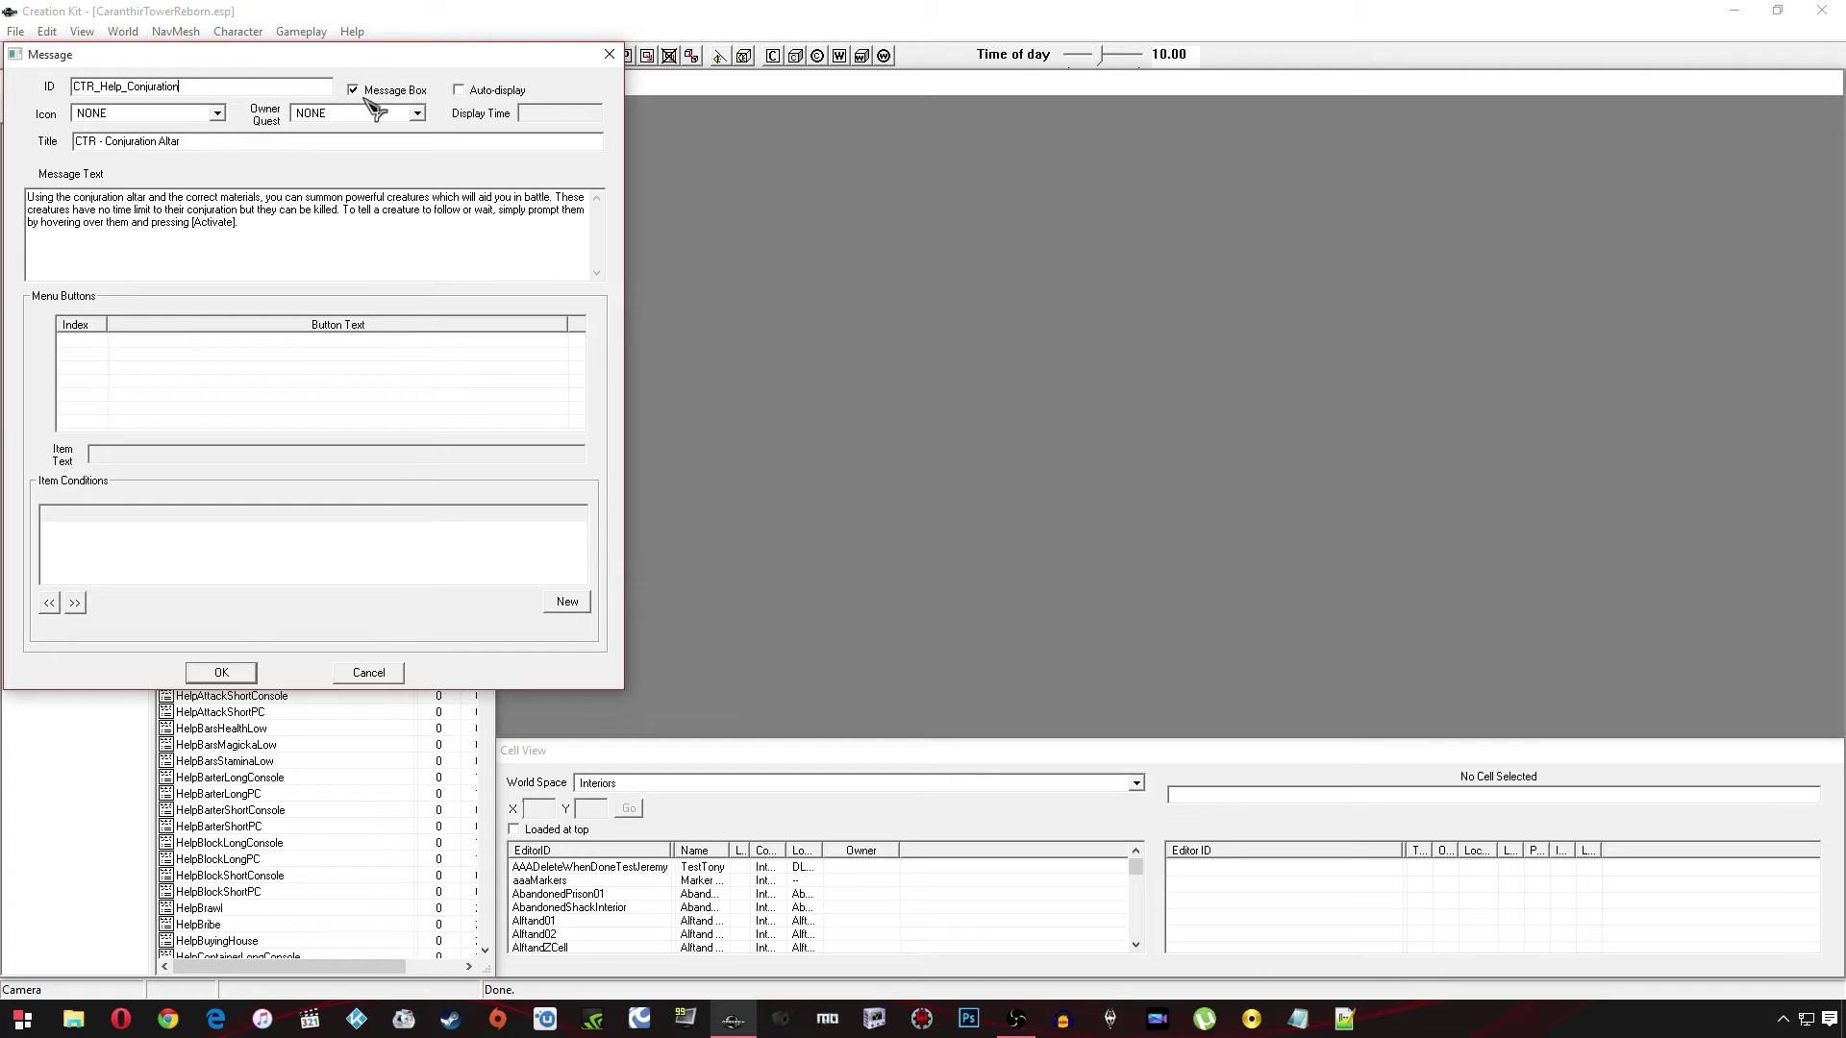
left_click(201, 144)
left_click_drag(213, 138, 69, 144)
left_click(199, 143)
double_click(98, 142)
left_click(136, 142)
Review the [Activate] tag in the message text
double_click(211, 224)
left_click(240, 234)
left_click_drag(195, 223, 231, 224)
left_click(238, 225)
Save the CTR_Help_Conjuration message and reopen the HelpManualPC and HelpManualXBox lists side by side
left_click(231, 672)
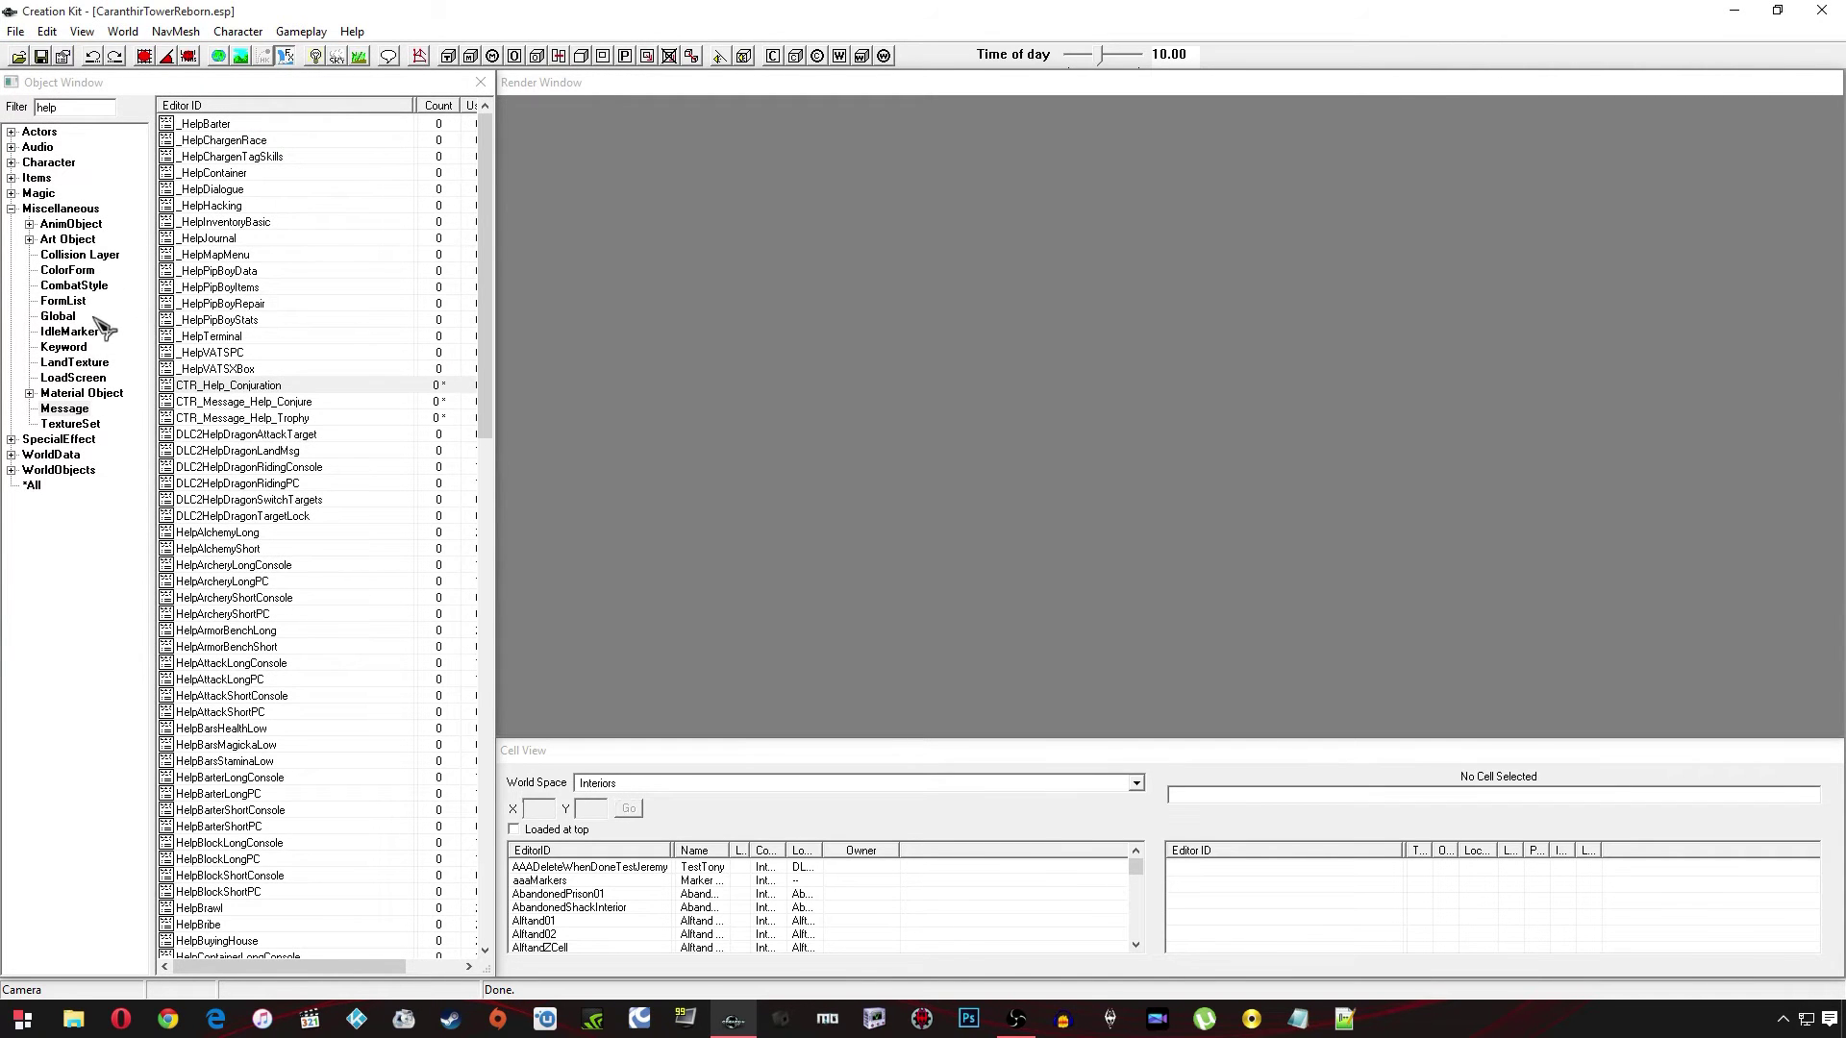
left_click(67, 301)
double_click(241, 156)
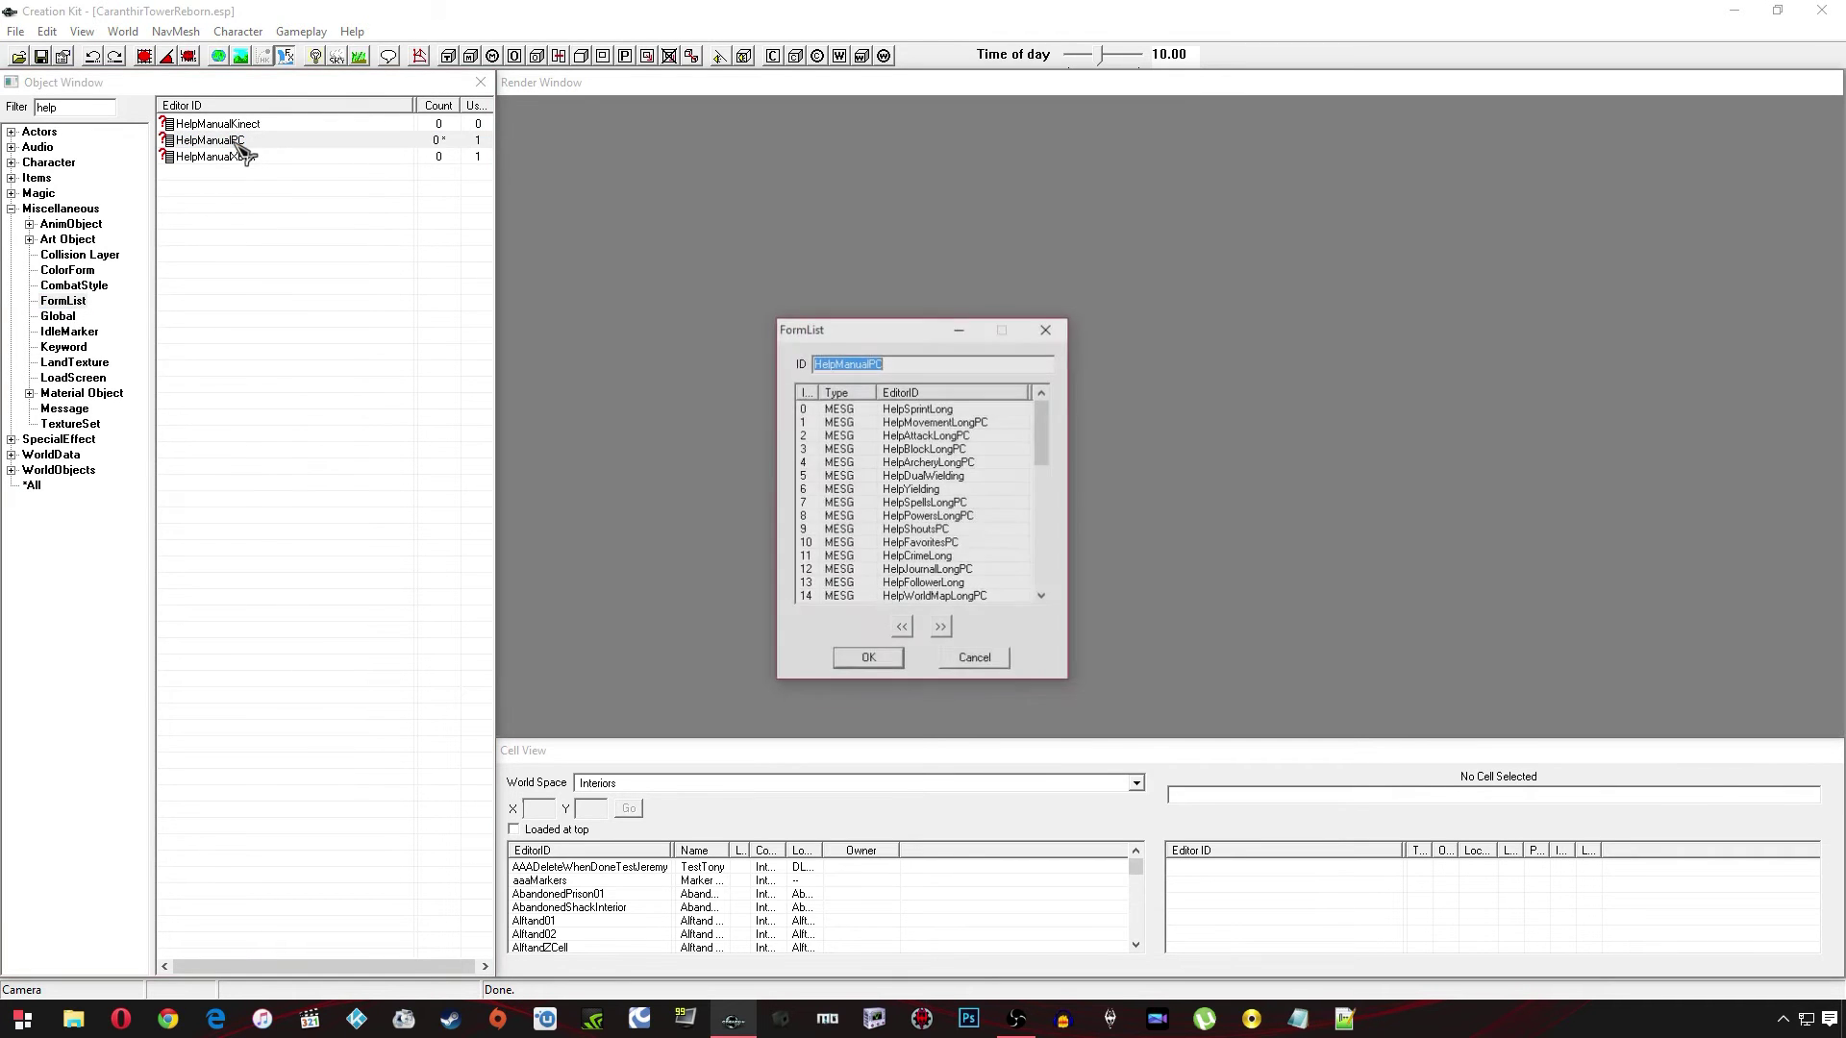
left_click_drag(920, 344, 1170, 452)
left_click_drag(918, 327, 874, 434)
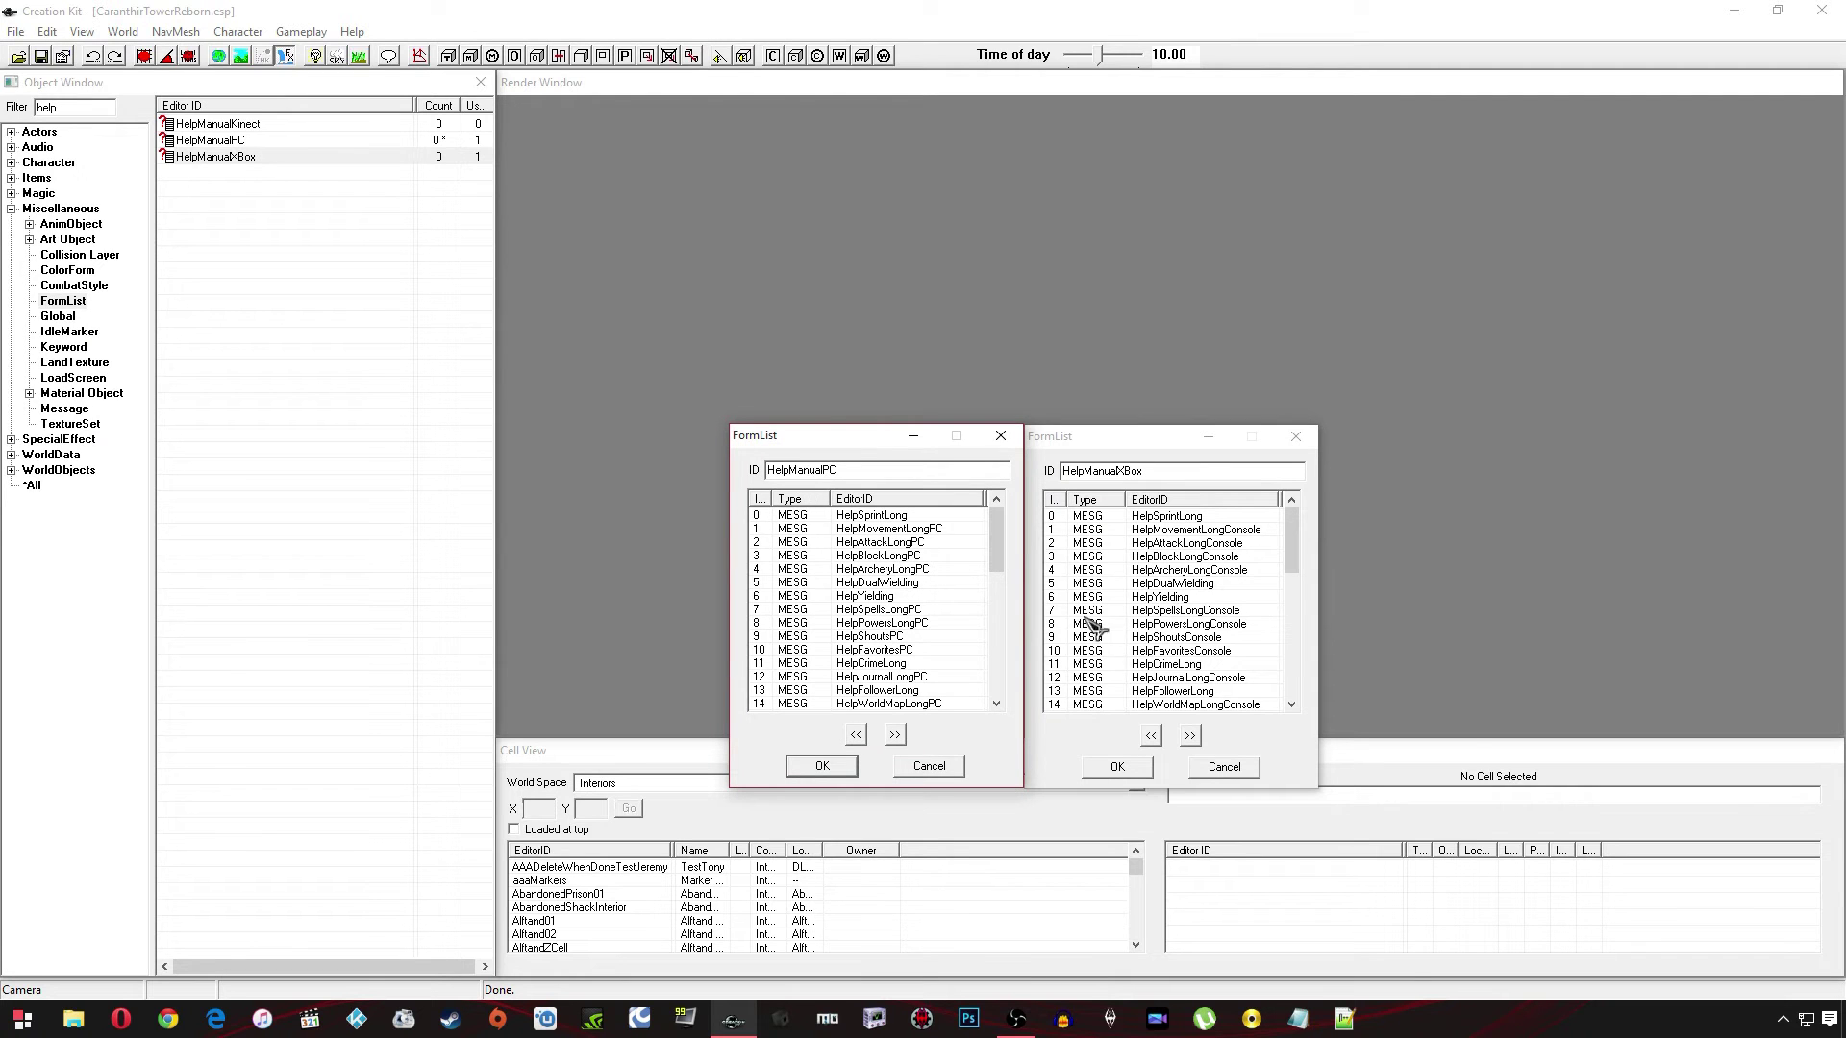
Attempt to save the plugin and dismiss the save warning
left_click(323, 306)
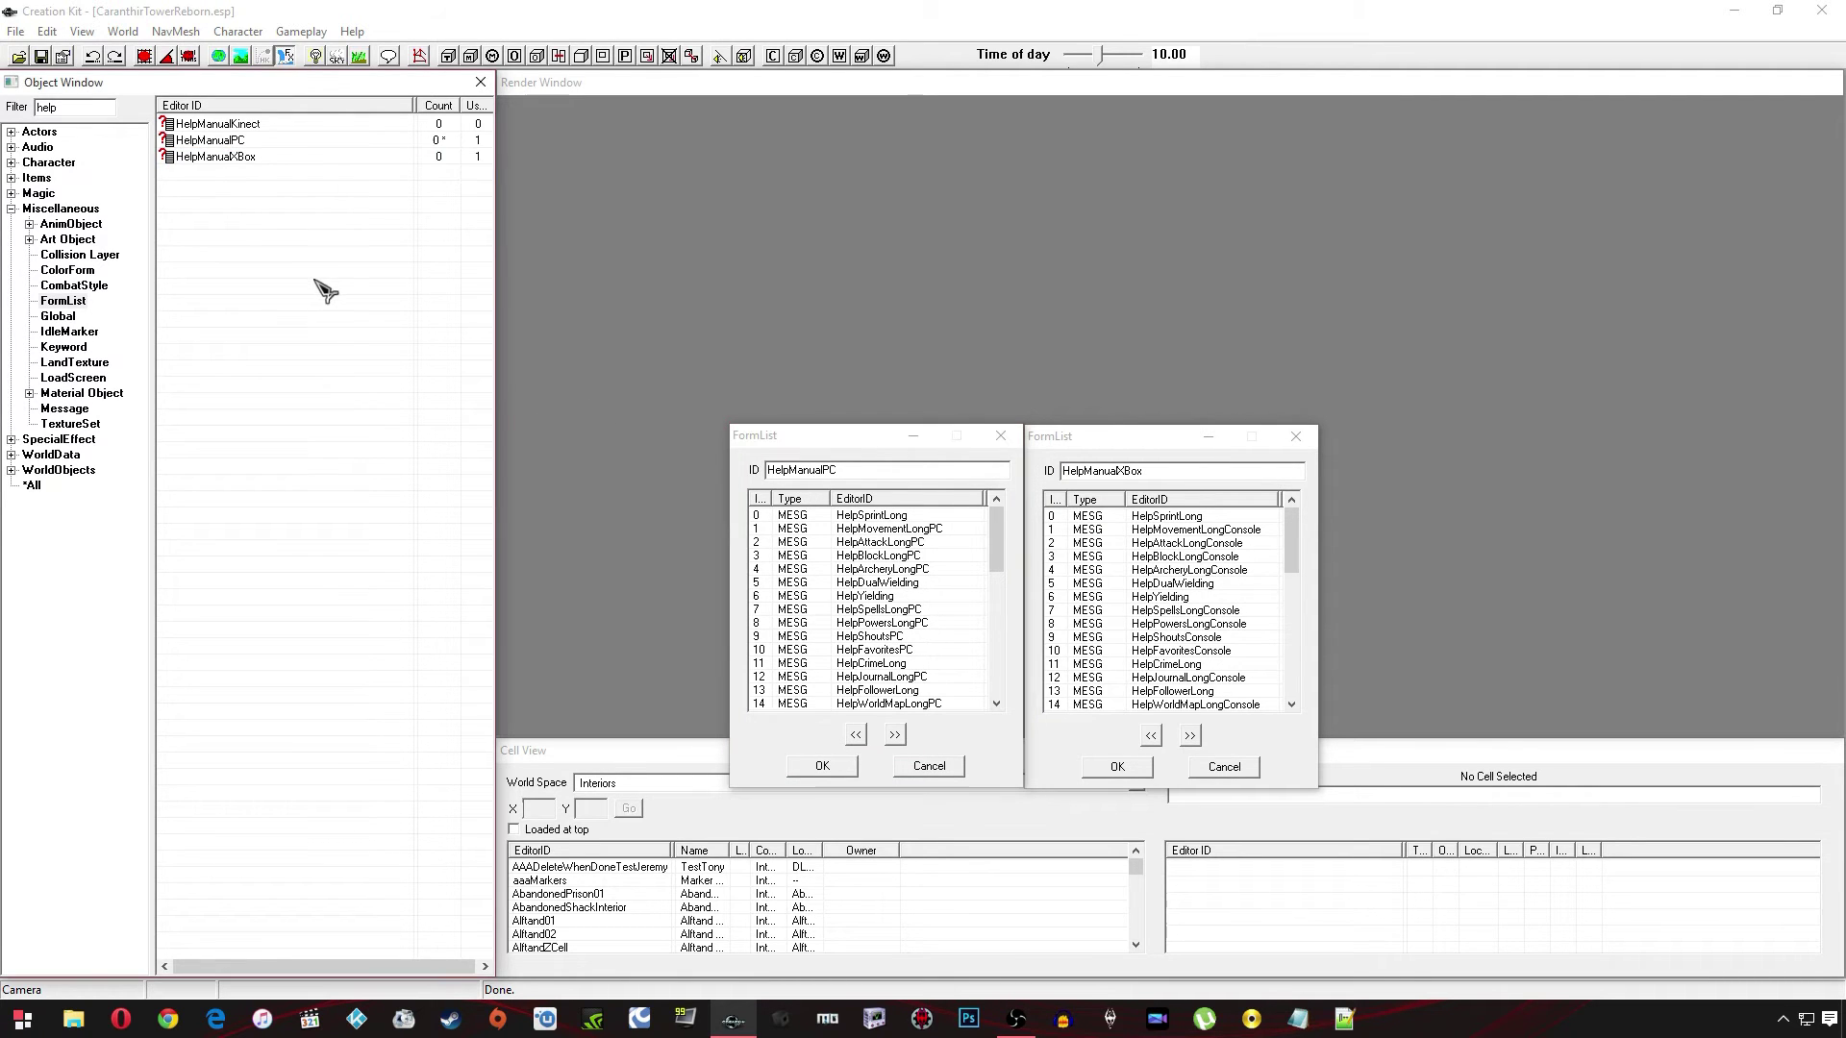
left_click(868, 306)
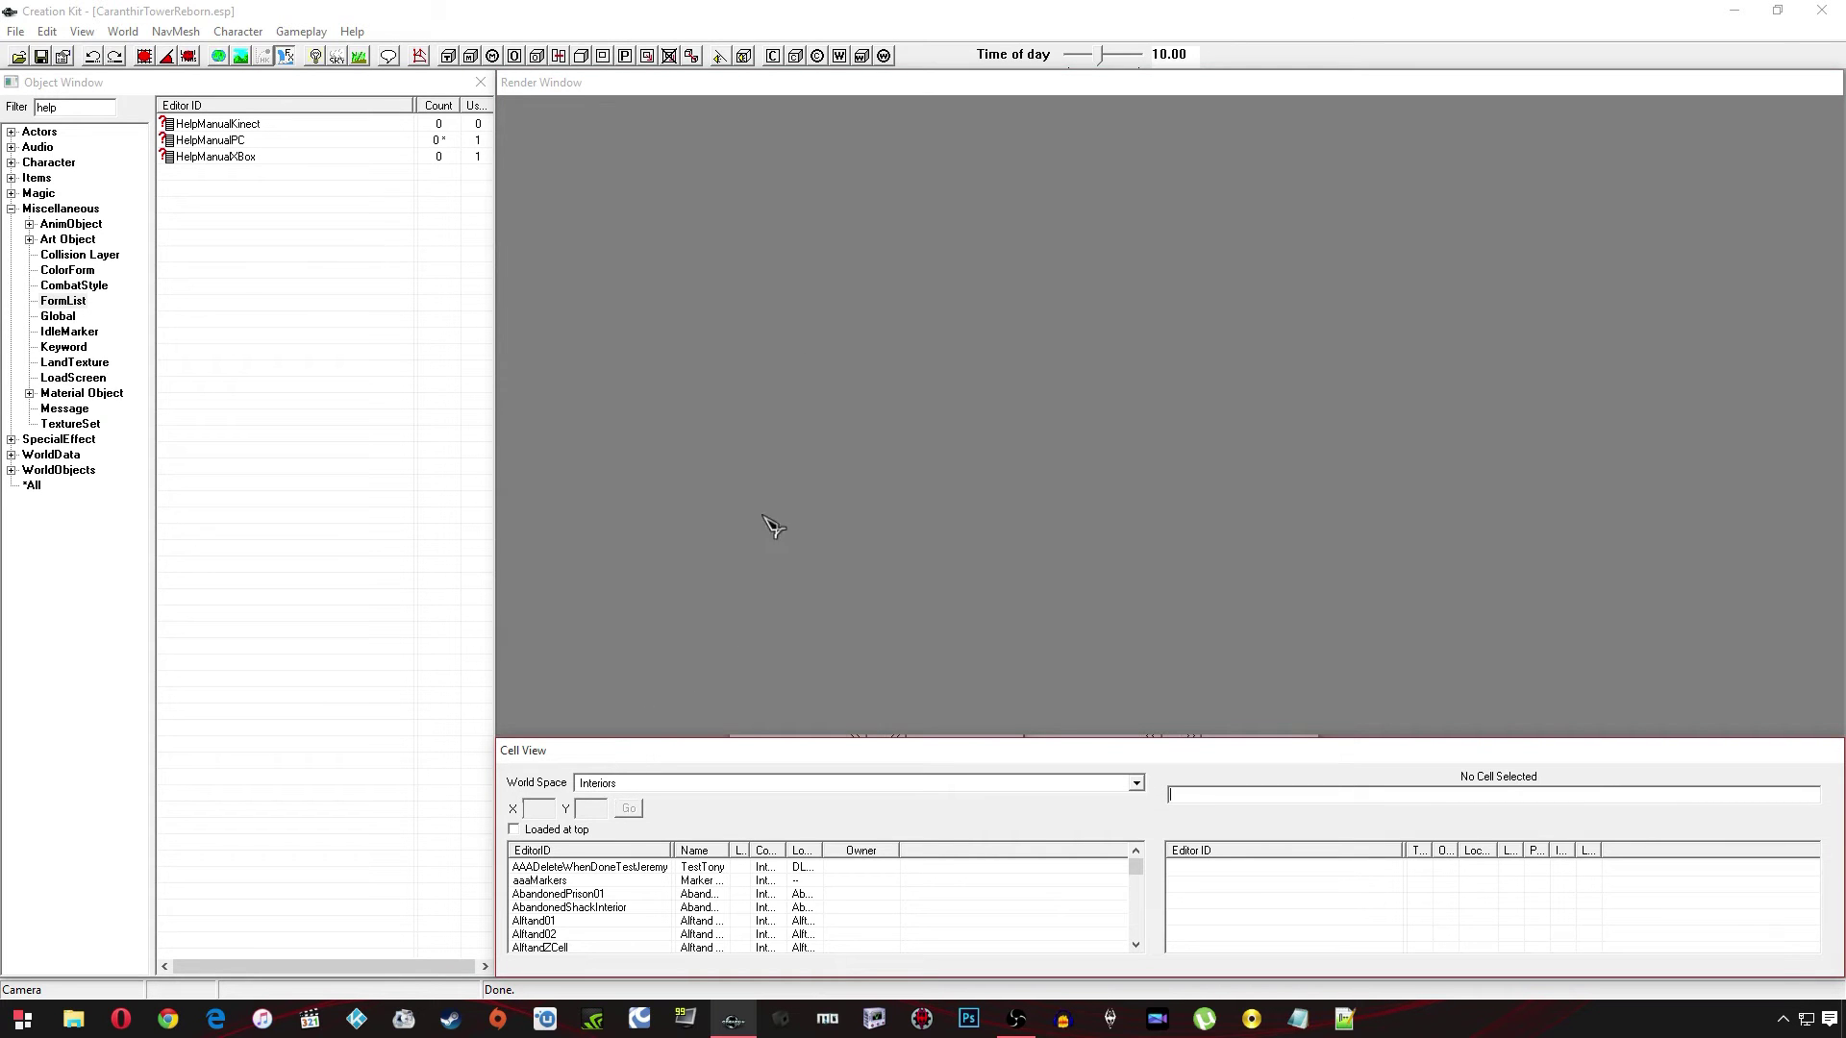
left_click(42, 56)
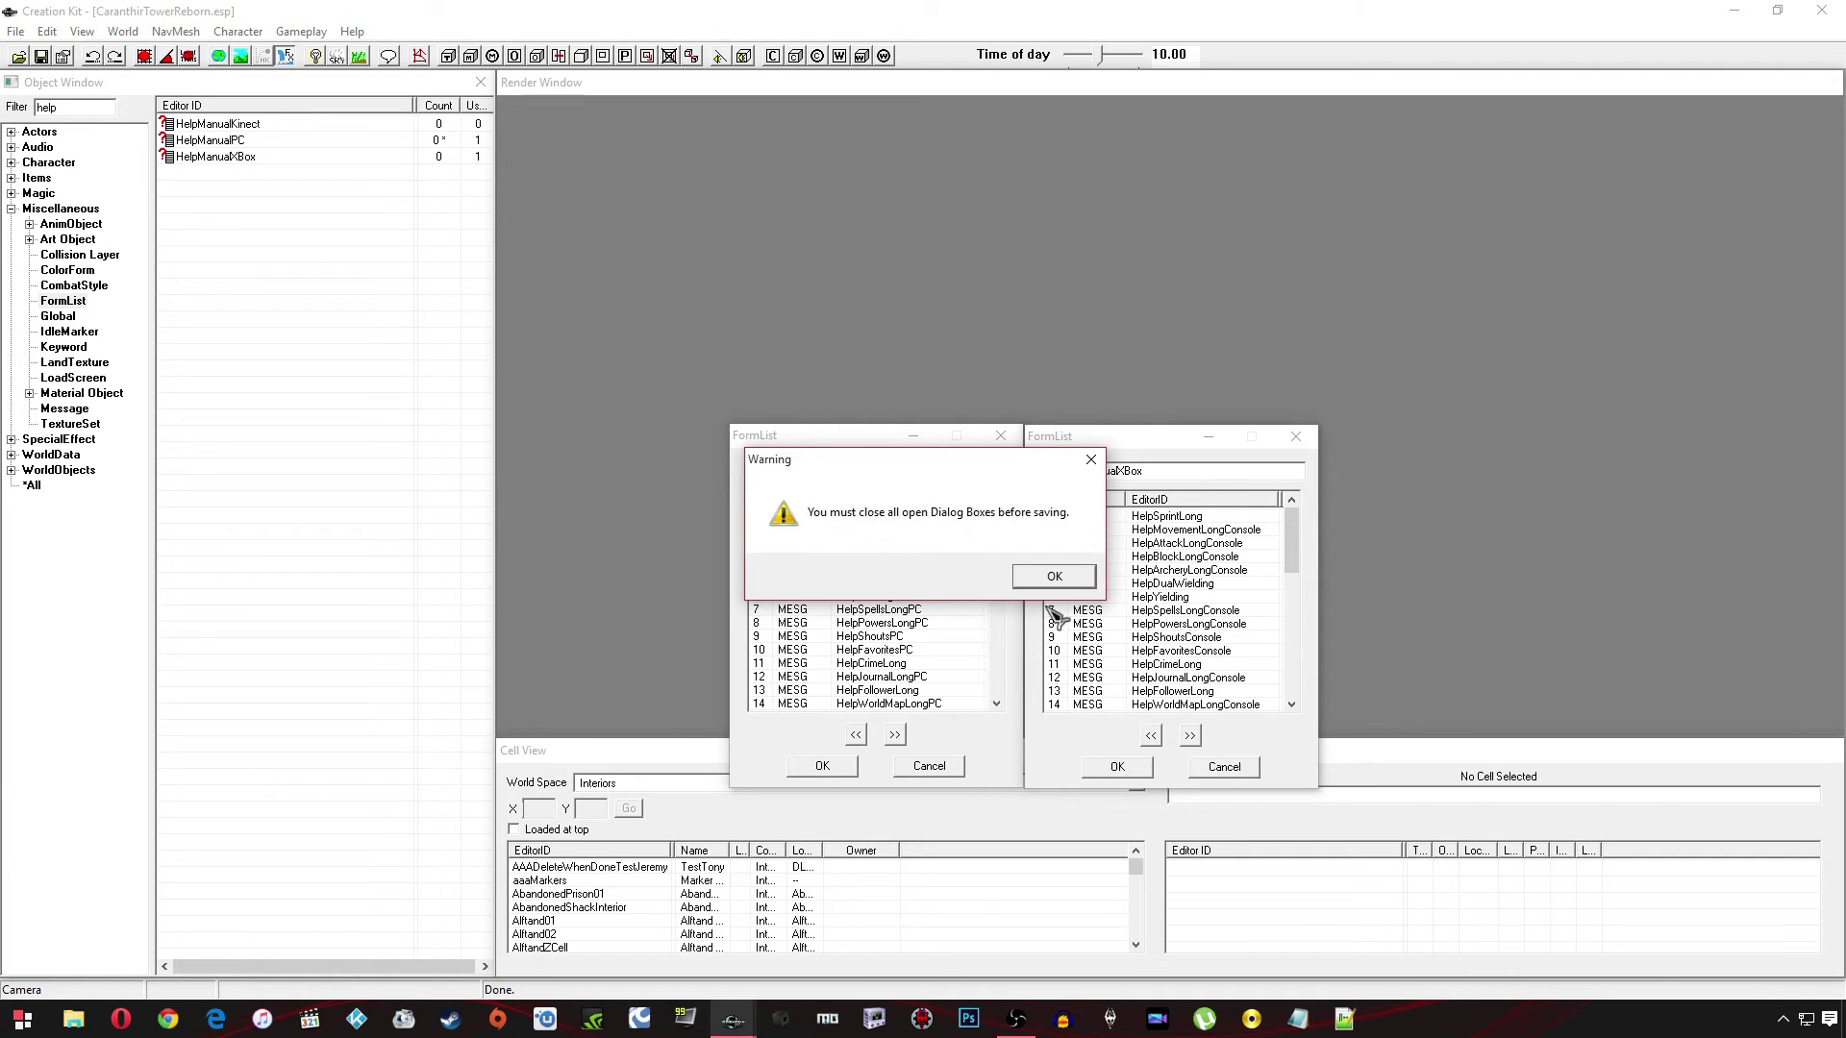
left_click(1090, 460)
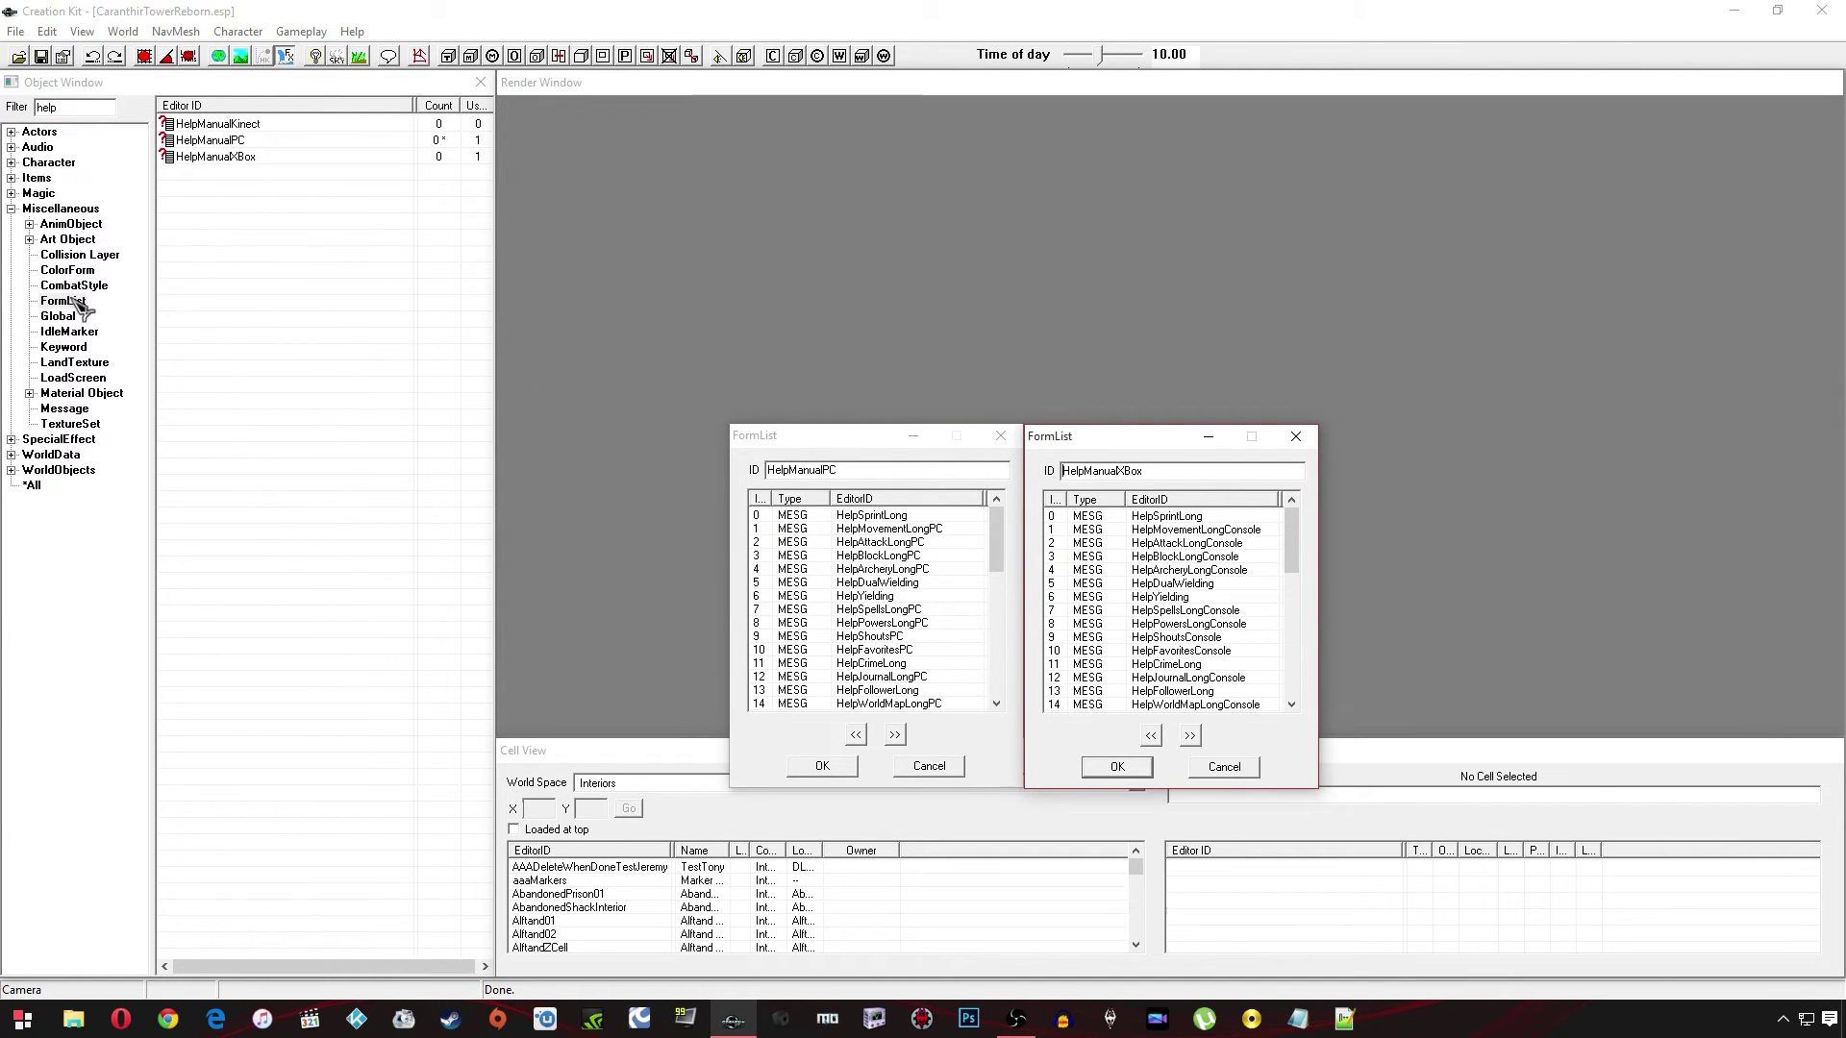
Drag CTR_Help_Conjuration from the Message records into both HelpManualPC and HelpManualXBox
left_click(72, 408)
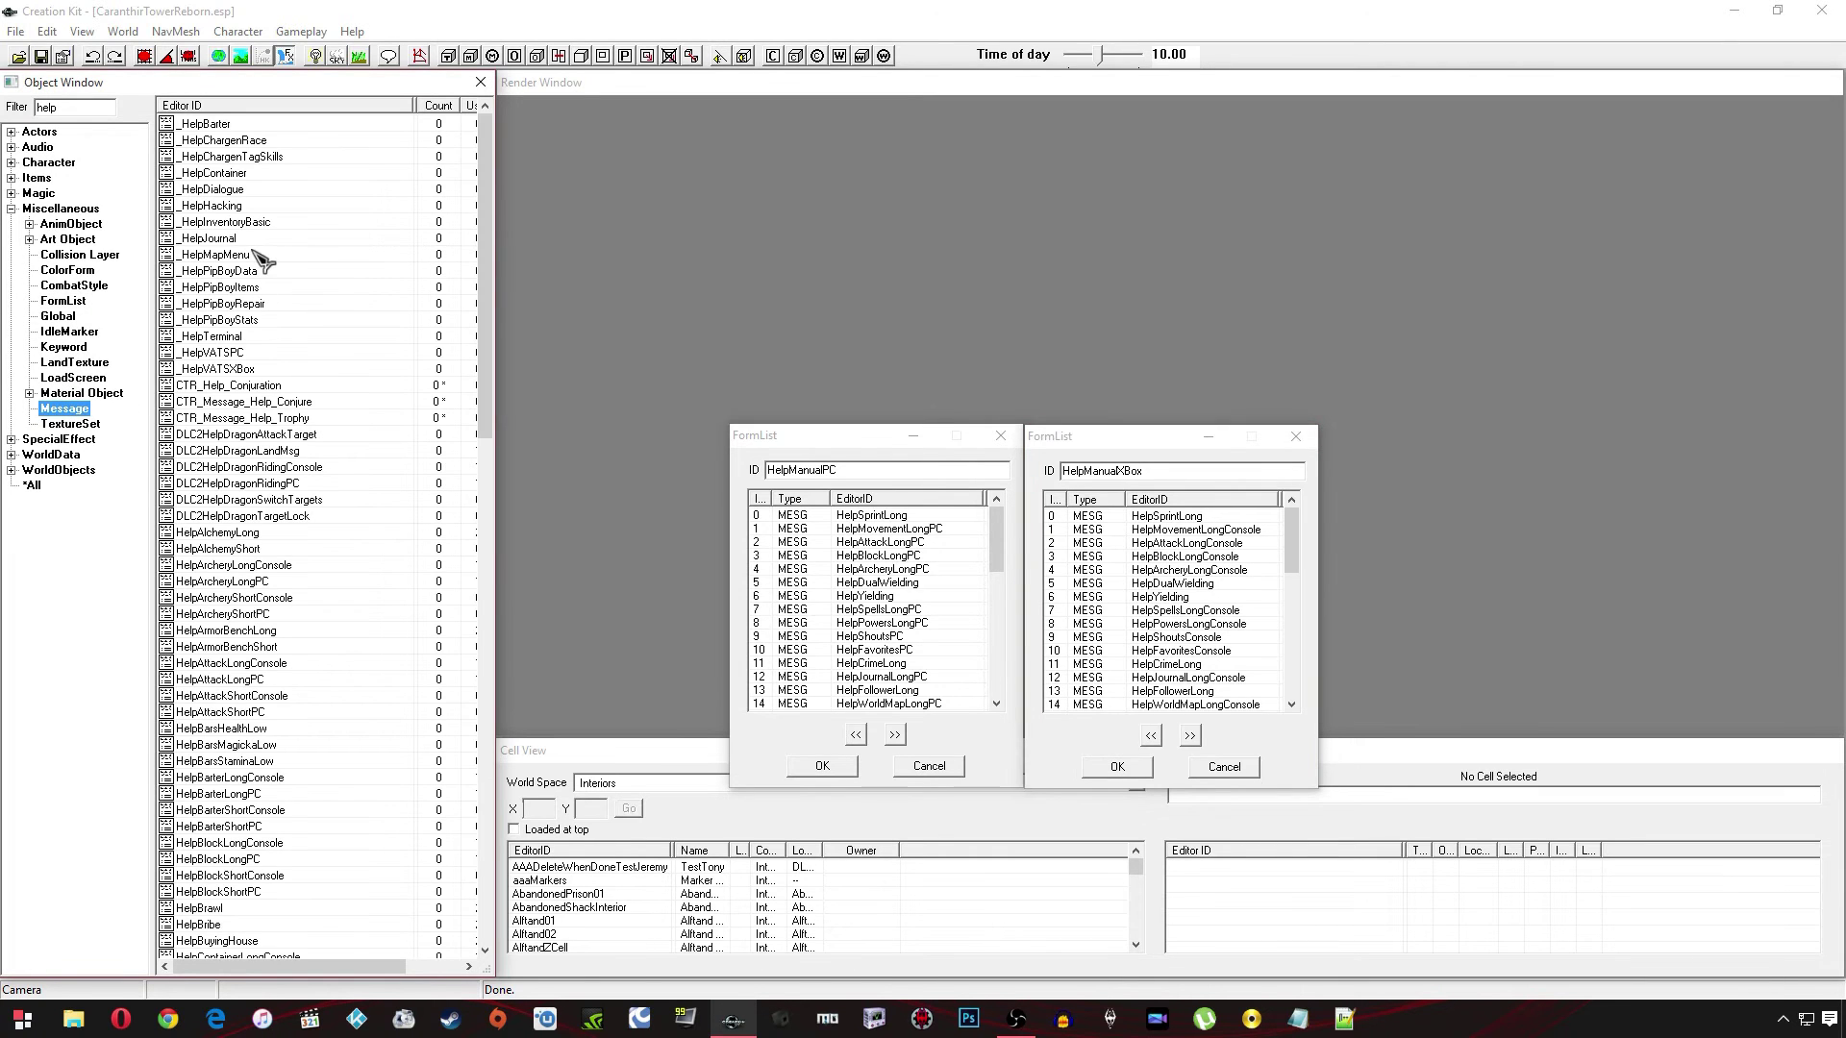
left_click(242, 388)
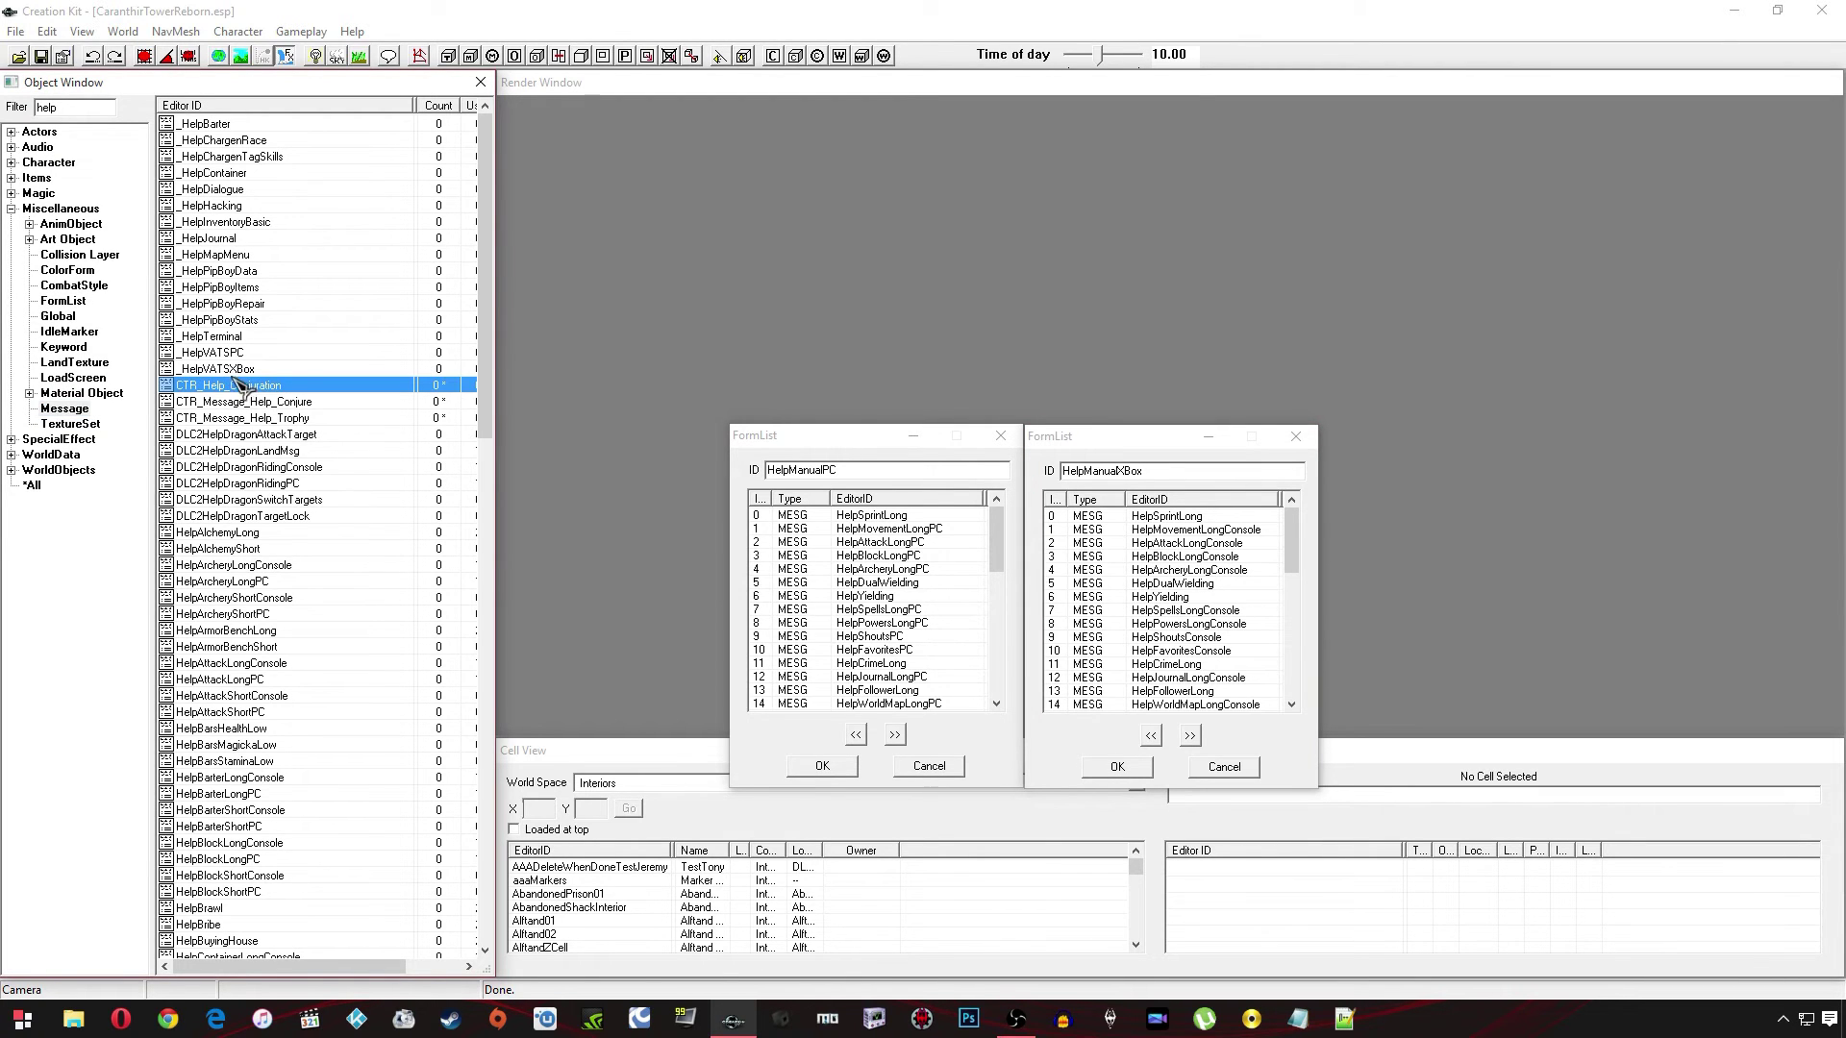
left_click_drag(228, 380, 216, 287)
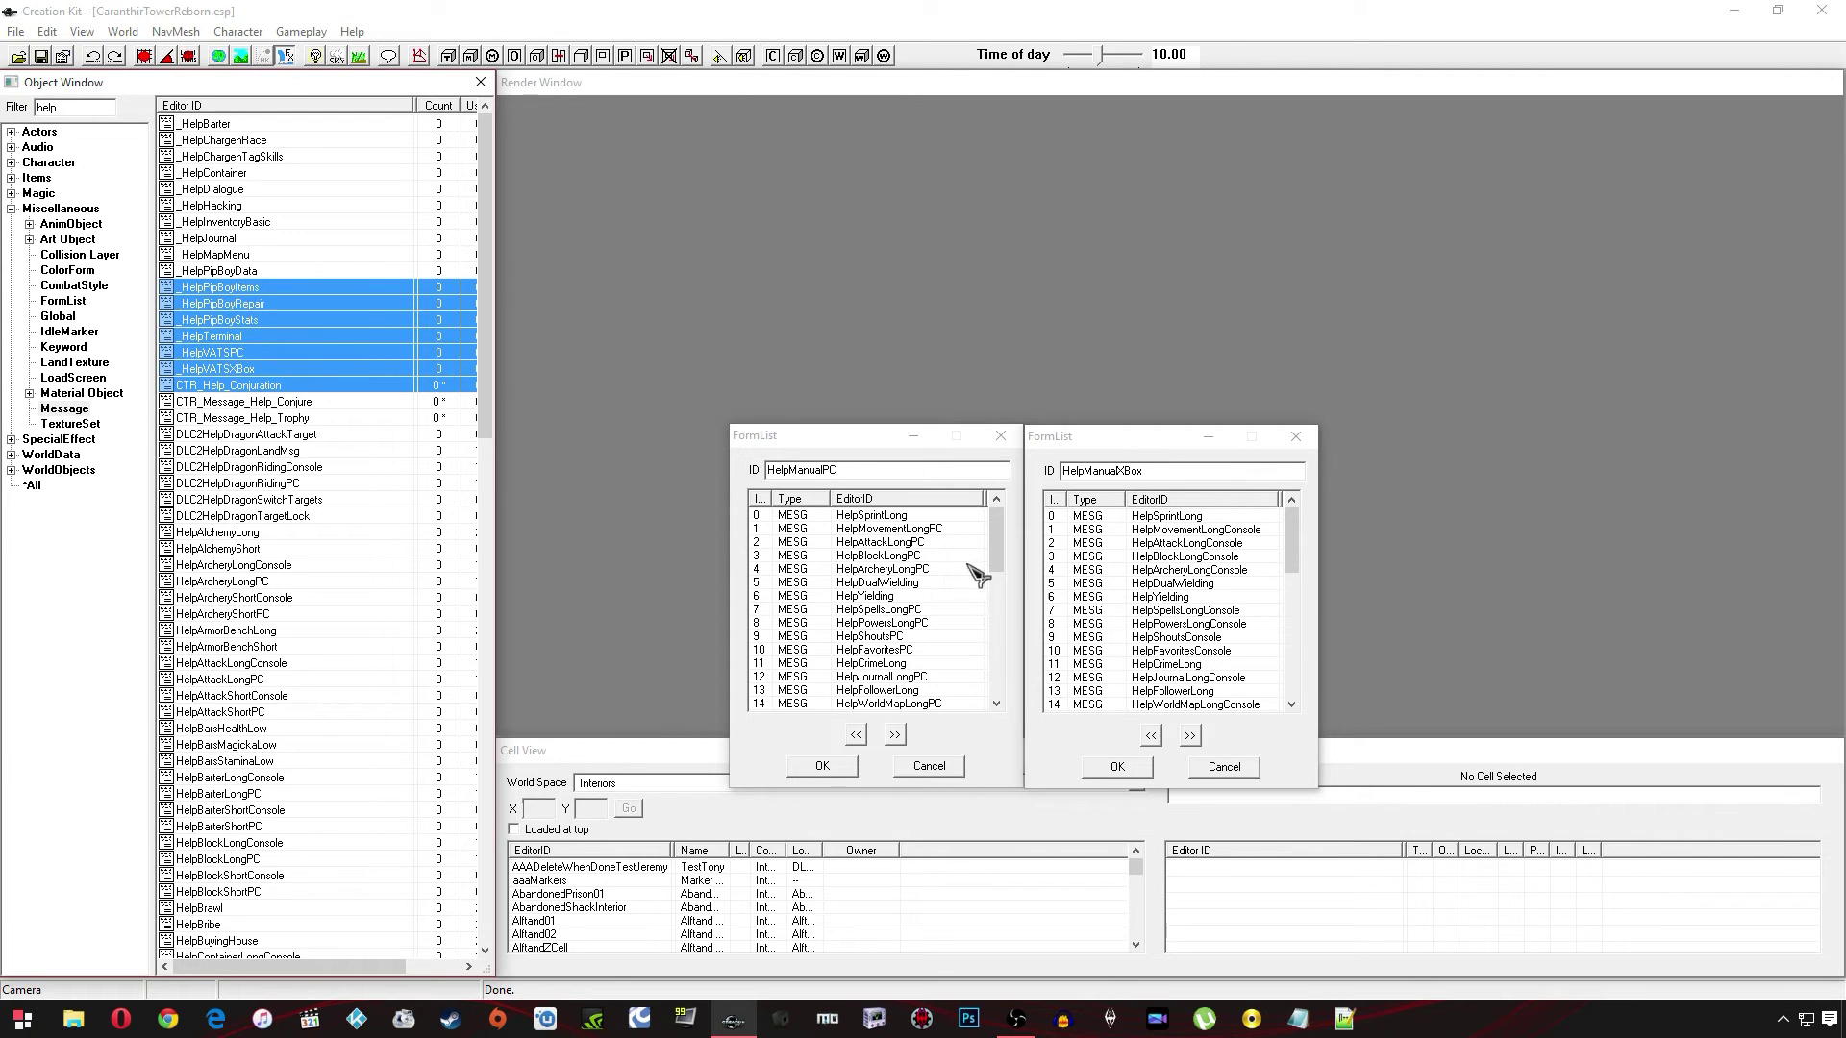
left_click(389, 434)
left_click_drag(242, 387, 748, 574)
left_click_drag(219, 387, 1182, 615)
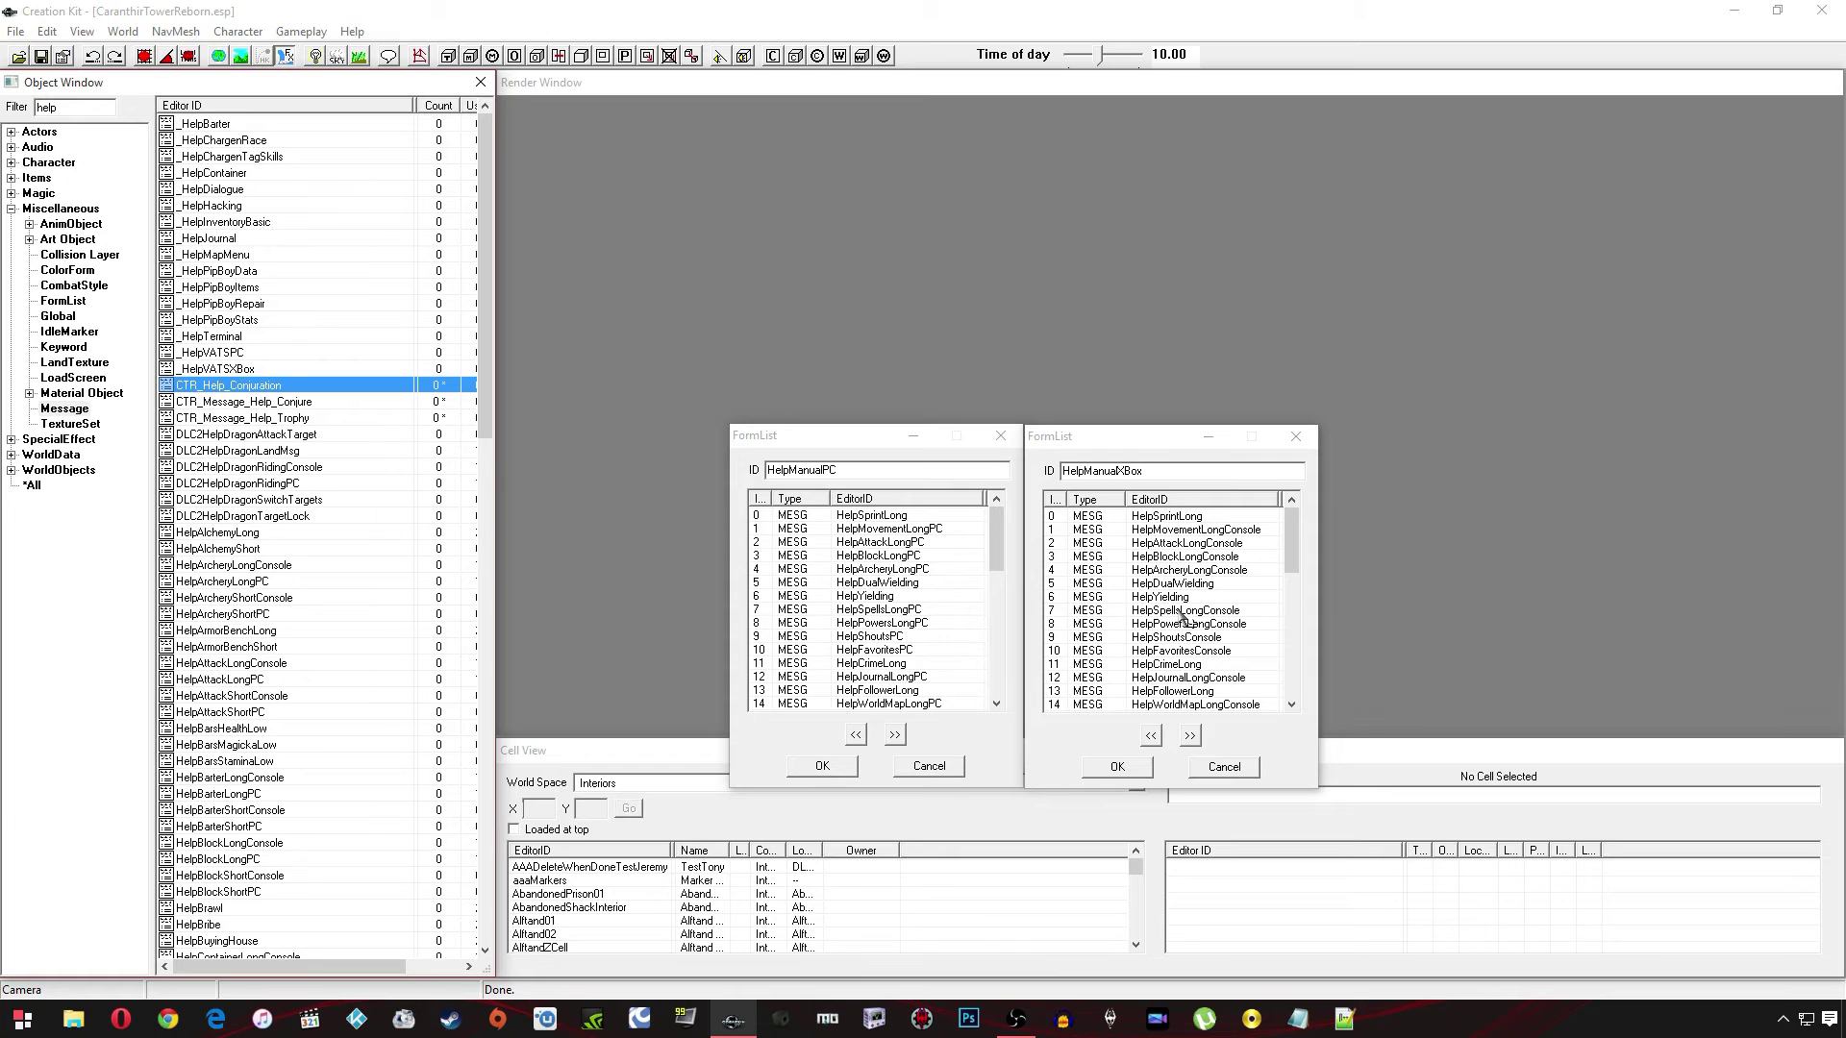
Verify CTR_Help_Conjuration appears as the last entry, row 43, in both lists
left_click(899, 573)
scroll(894, 596, "down", 10)
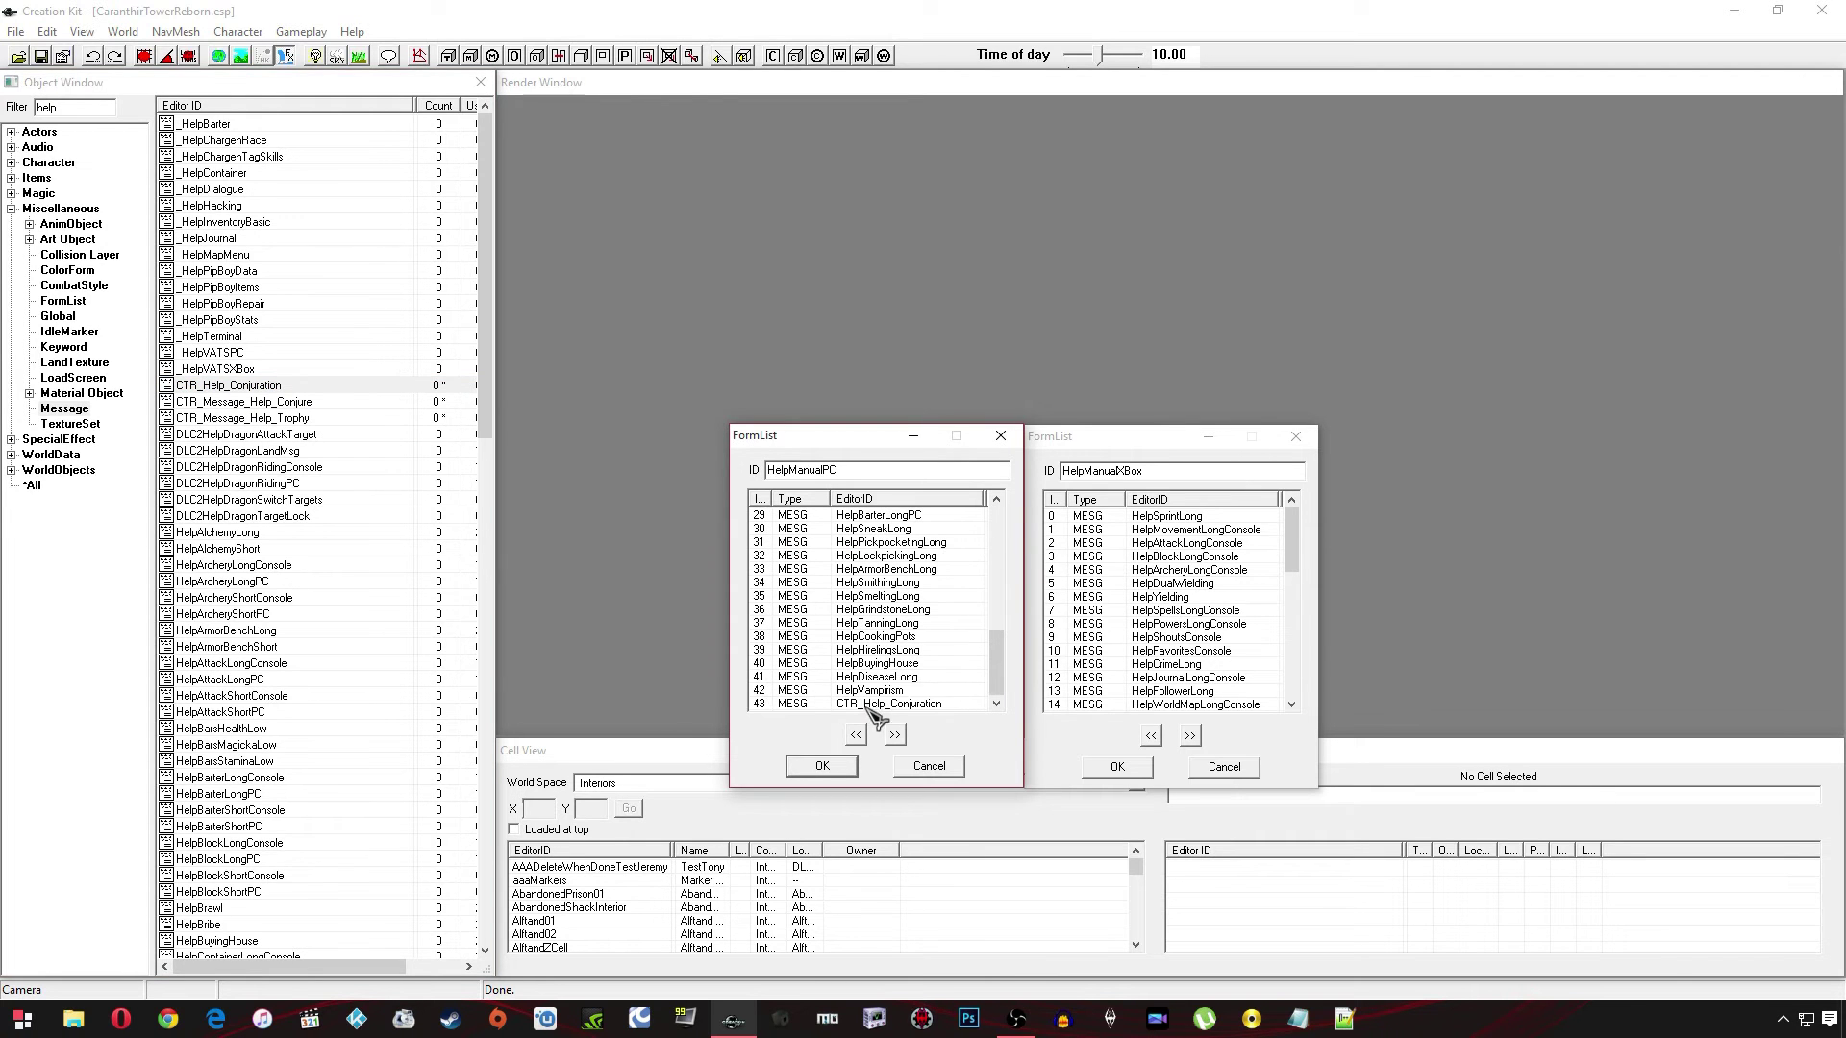
left_click(870, 704)
left_click(1161, 678)
scroll(1160, 679, "down", 4)
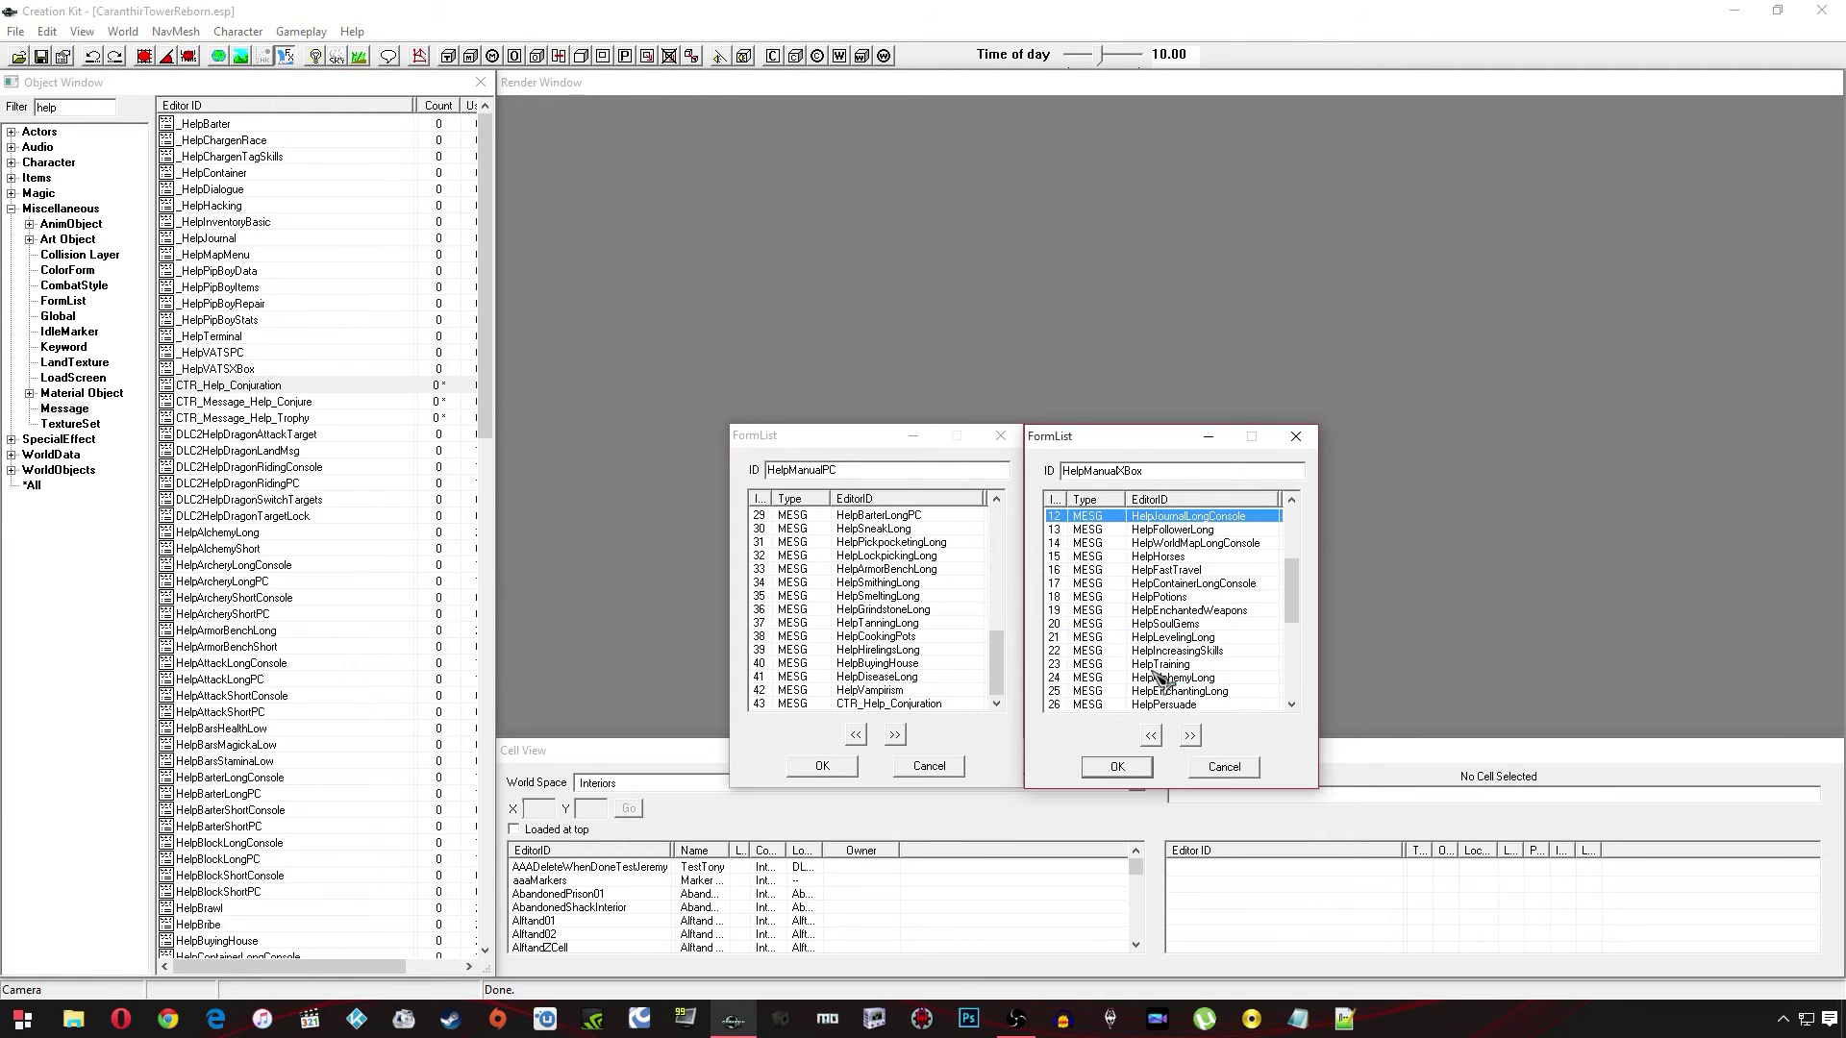
scroll(1160, 678, "down", 6)
left_click(1183, 705)
left_click(1183, 692)
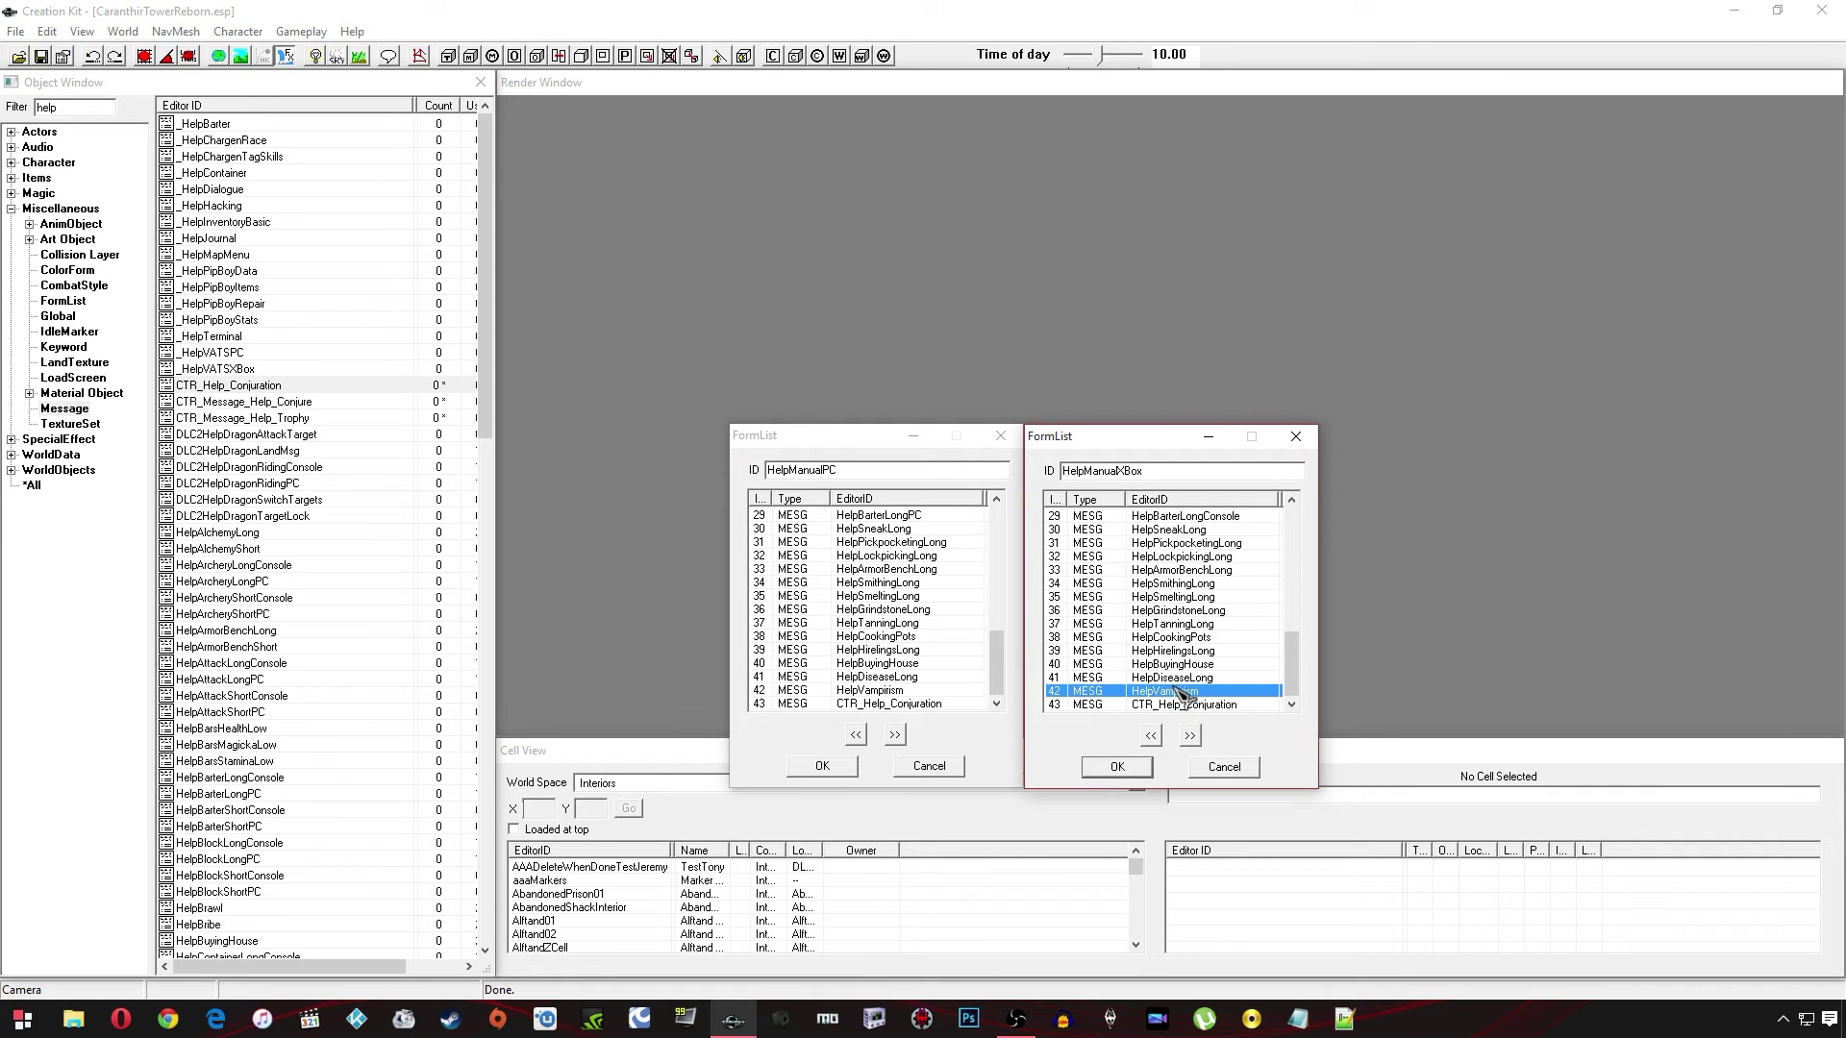
left_click(925, 691)
left_click(883, 705)
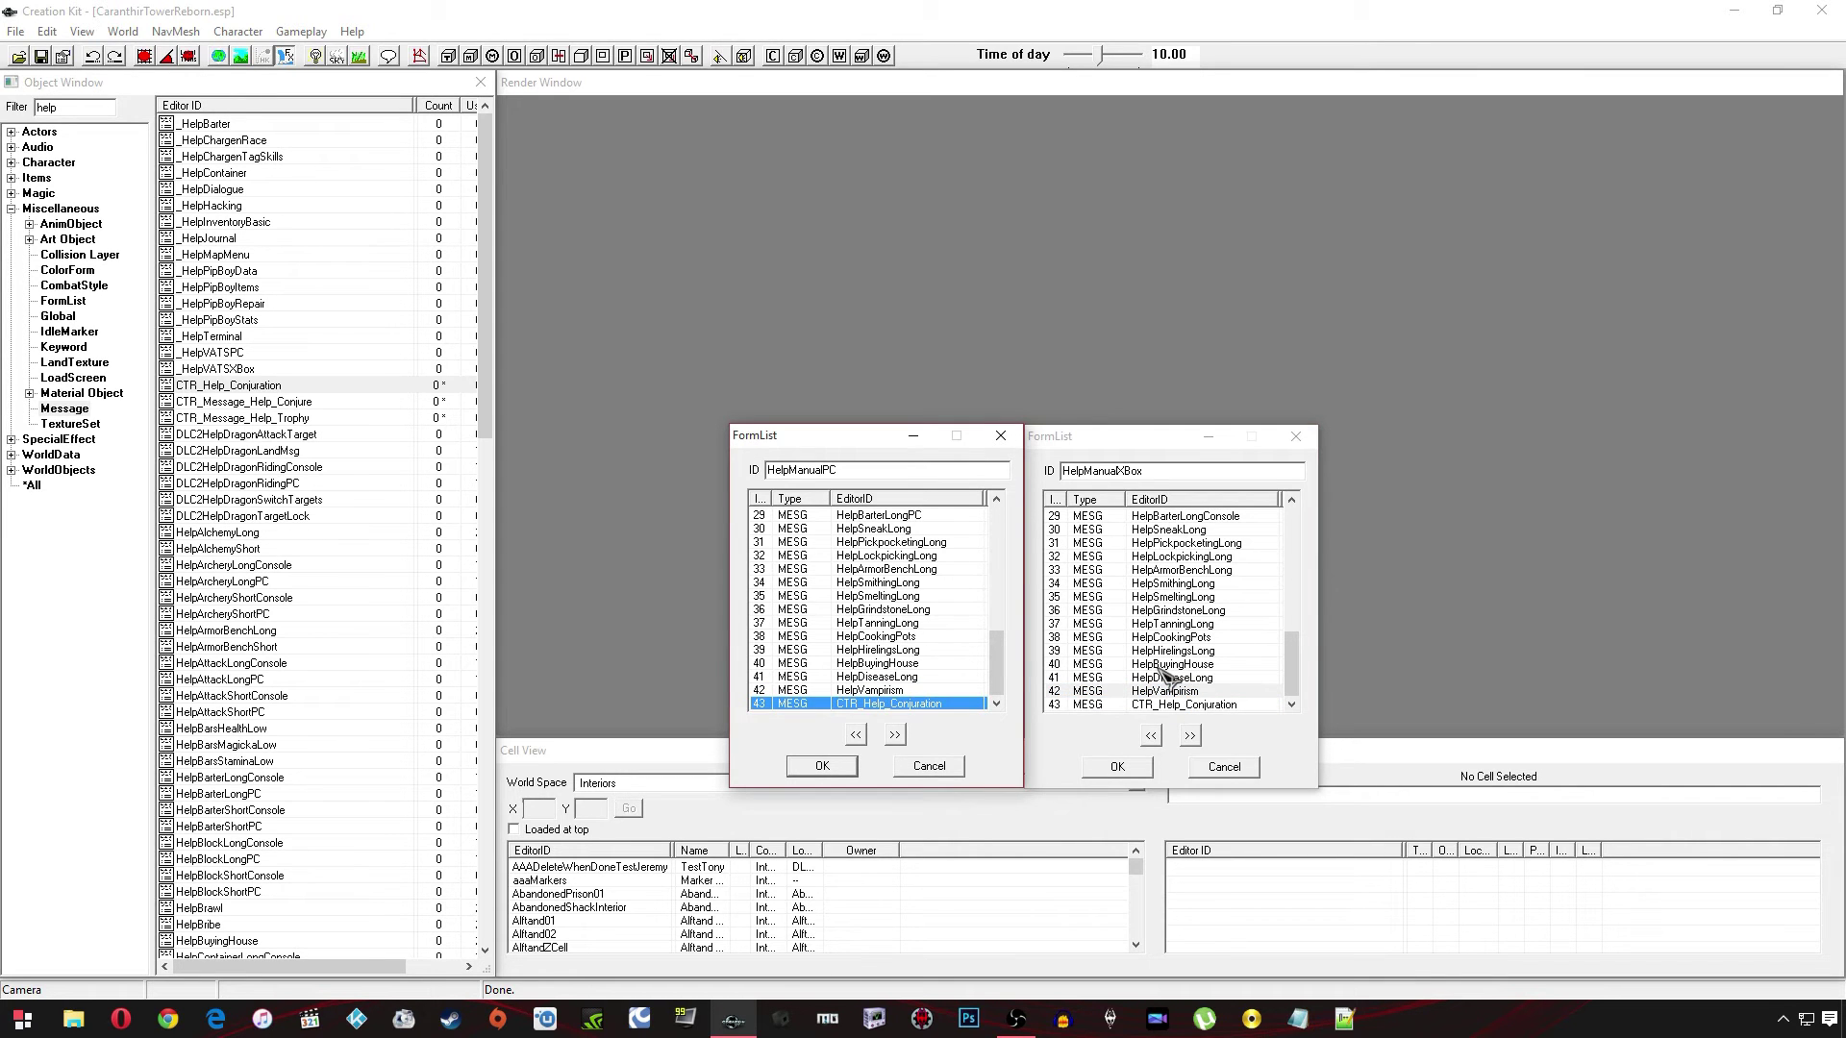
Confirm the changes to both the HelpManualPC and HelpManualXBox form lists
left_click(822, 765)
left_click(1118, 766)
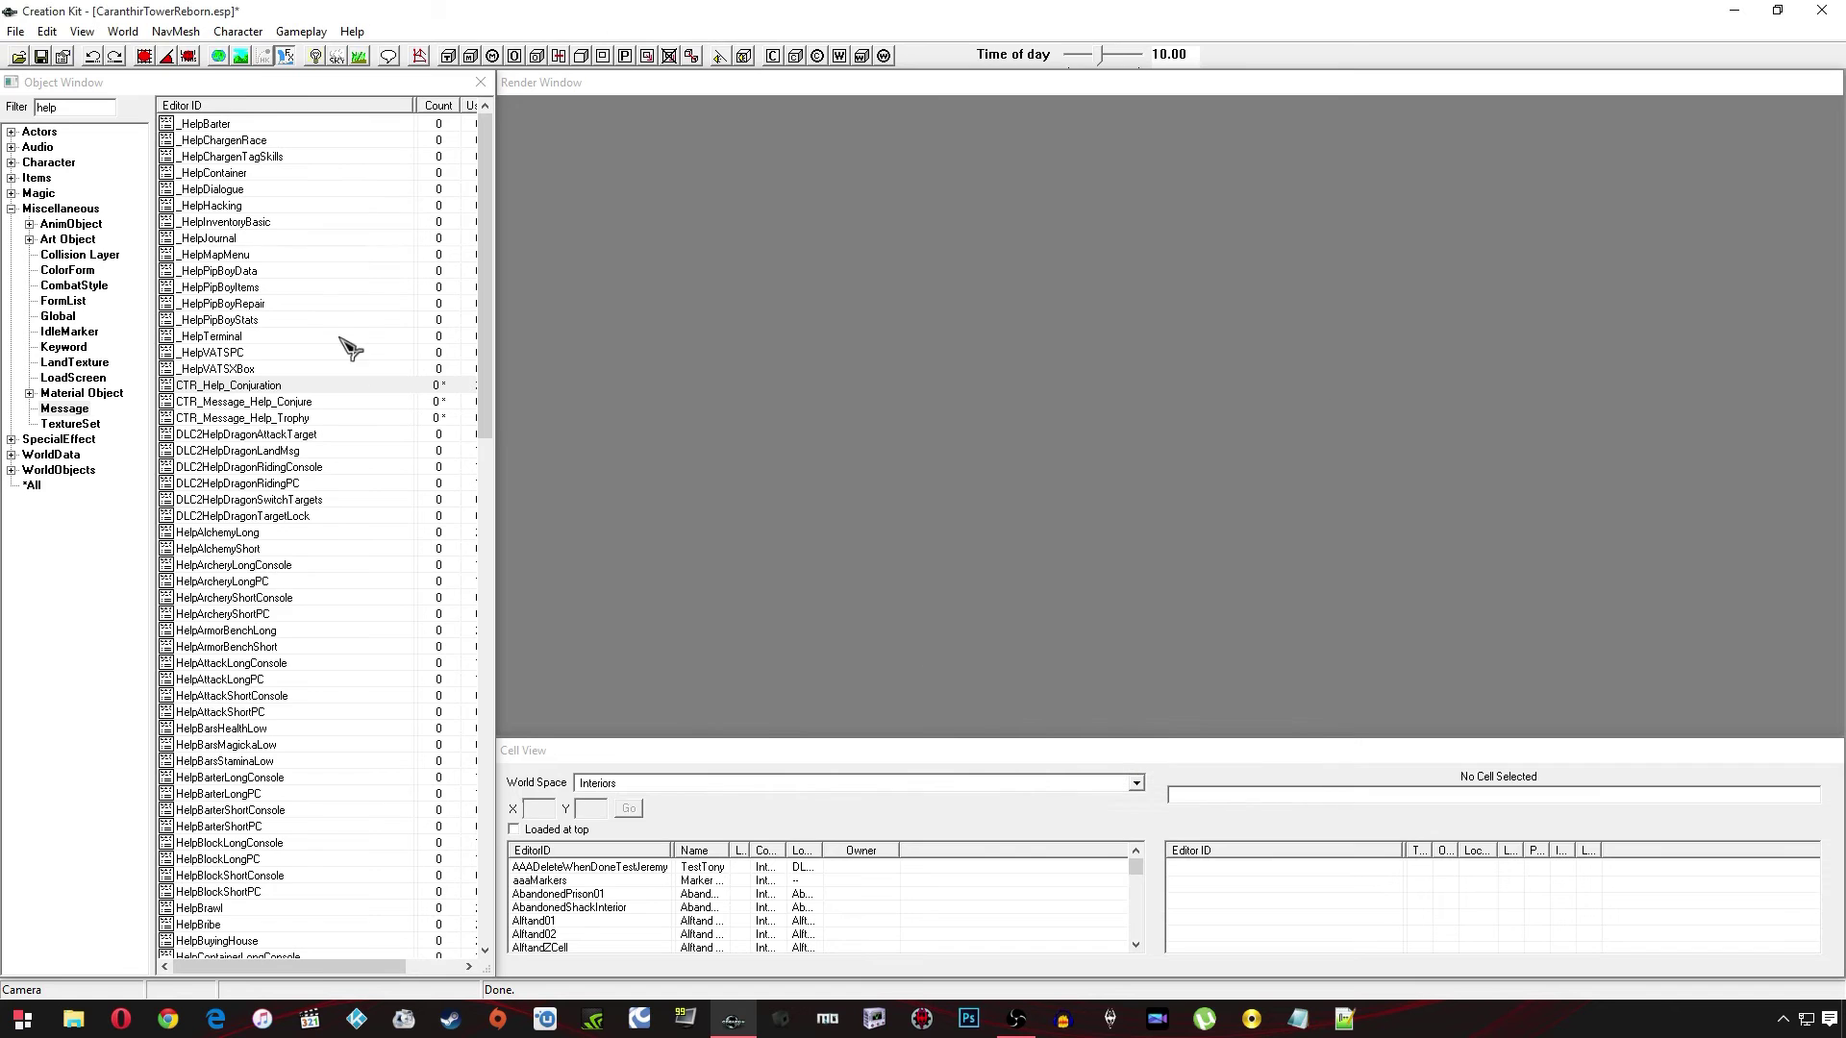
left_click(336, 304)
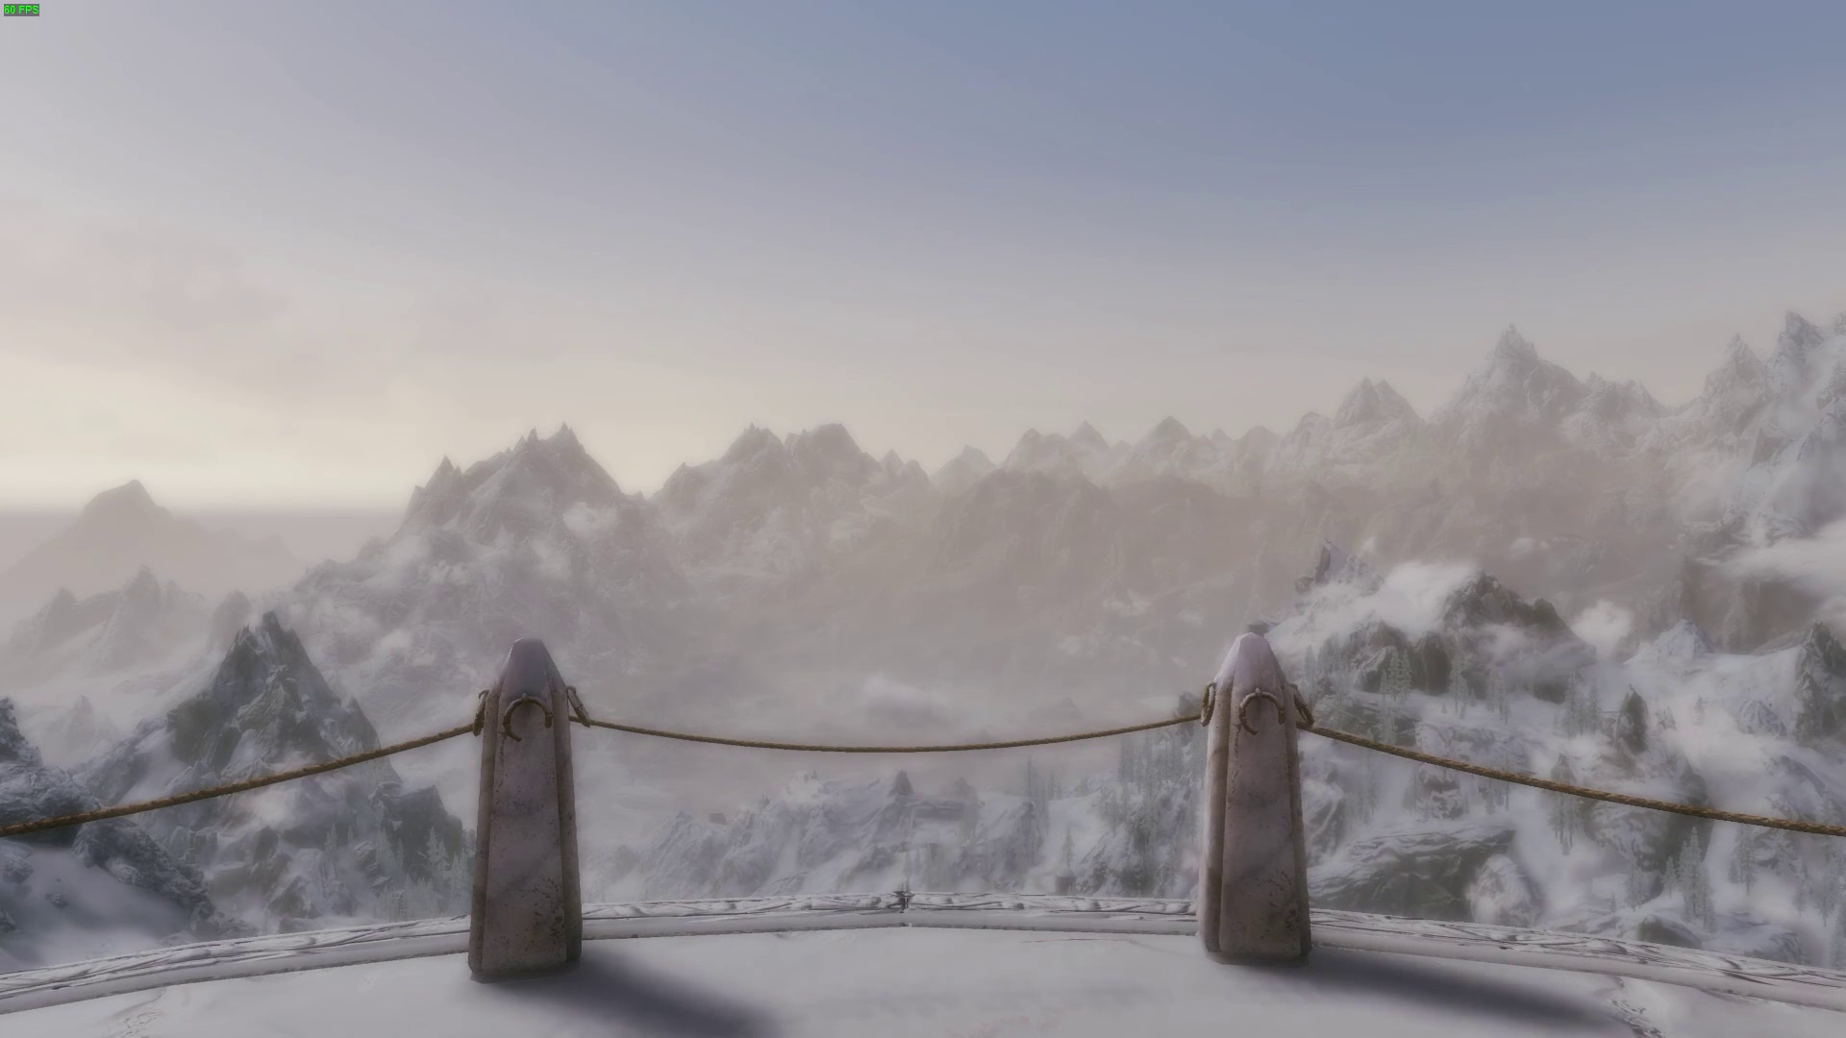
From the journal's System page Help list, open the CTR - Conjuration Altar topic
key("j")
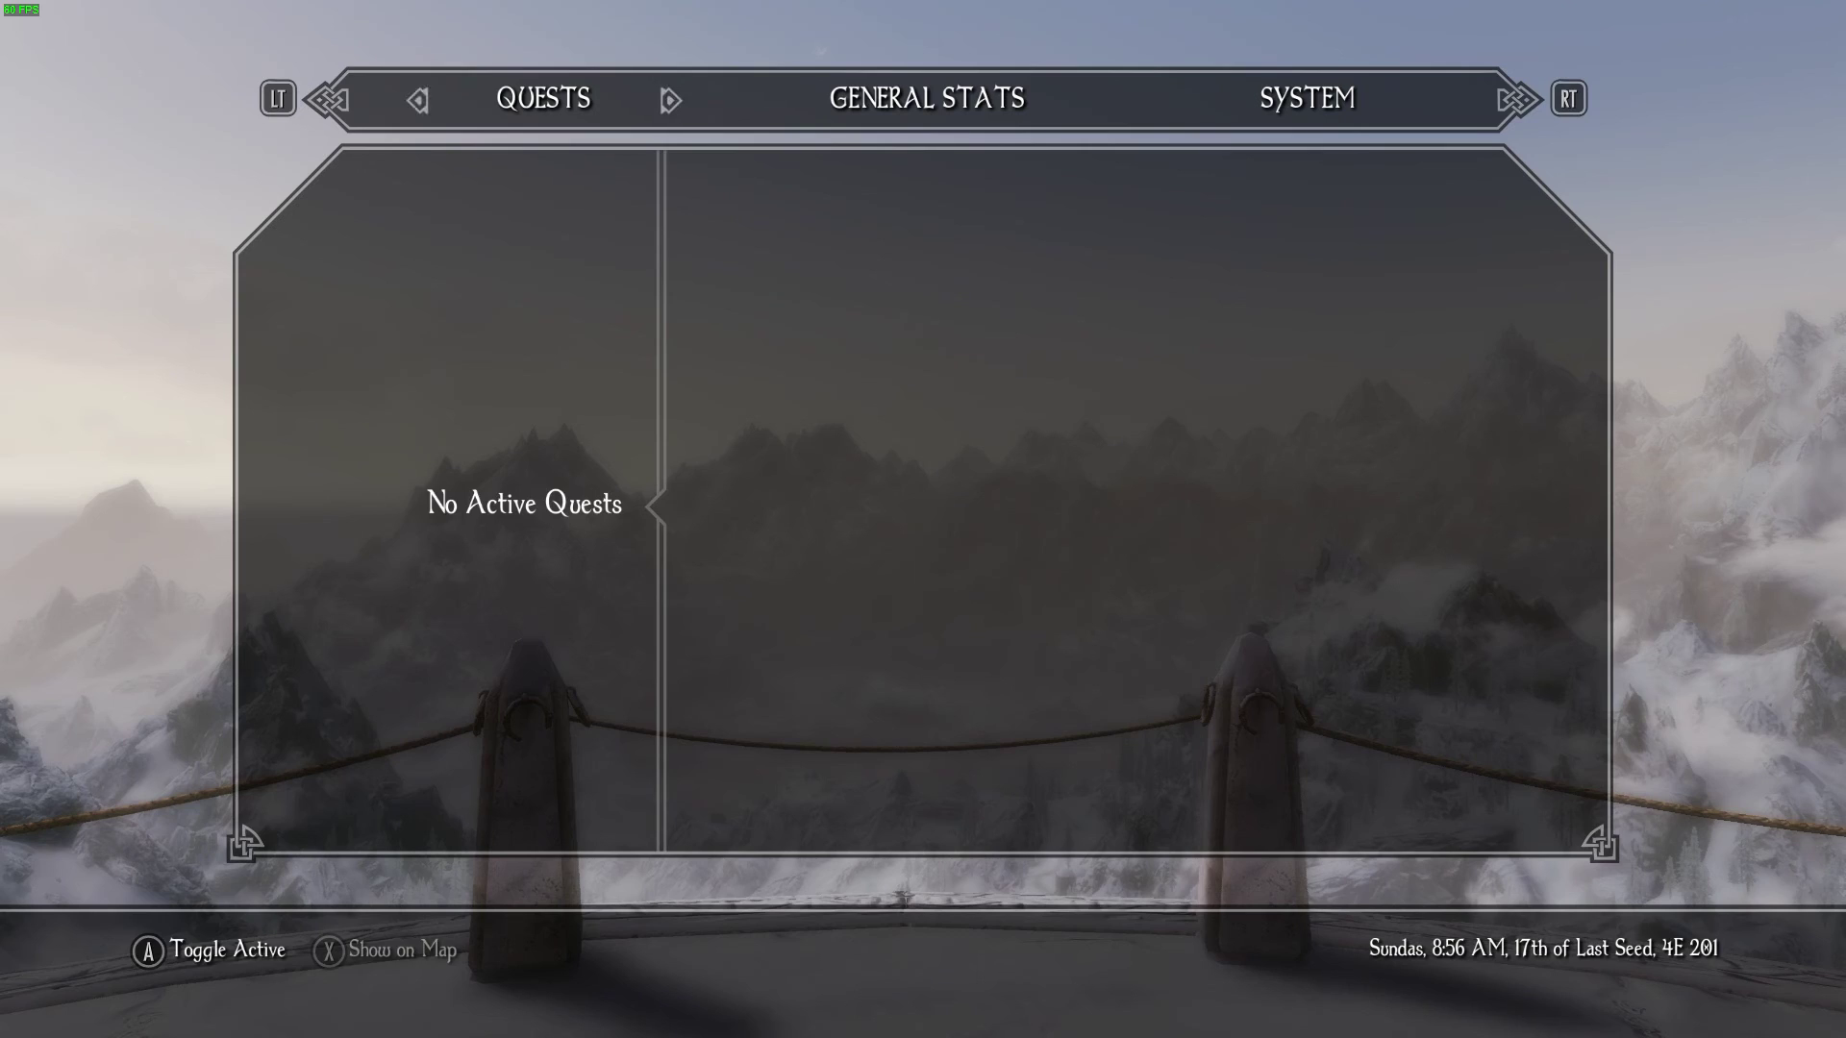
key("Right")
key("Right")
key("Down")
key("Down")
key("Down")
key("Down")
key("Return")
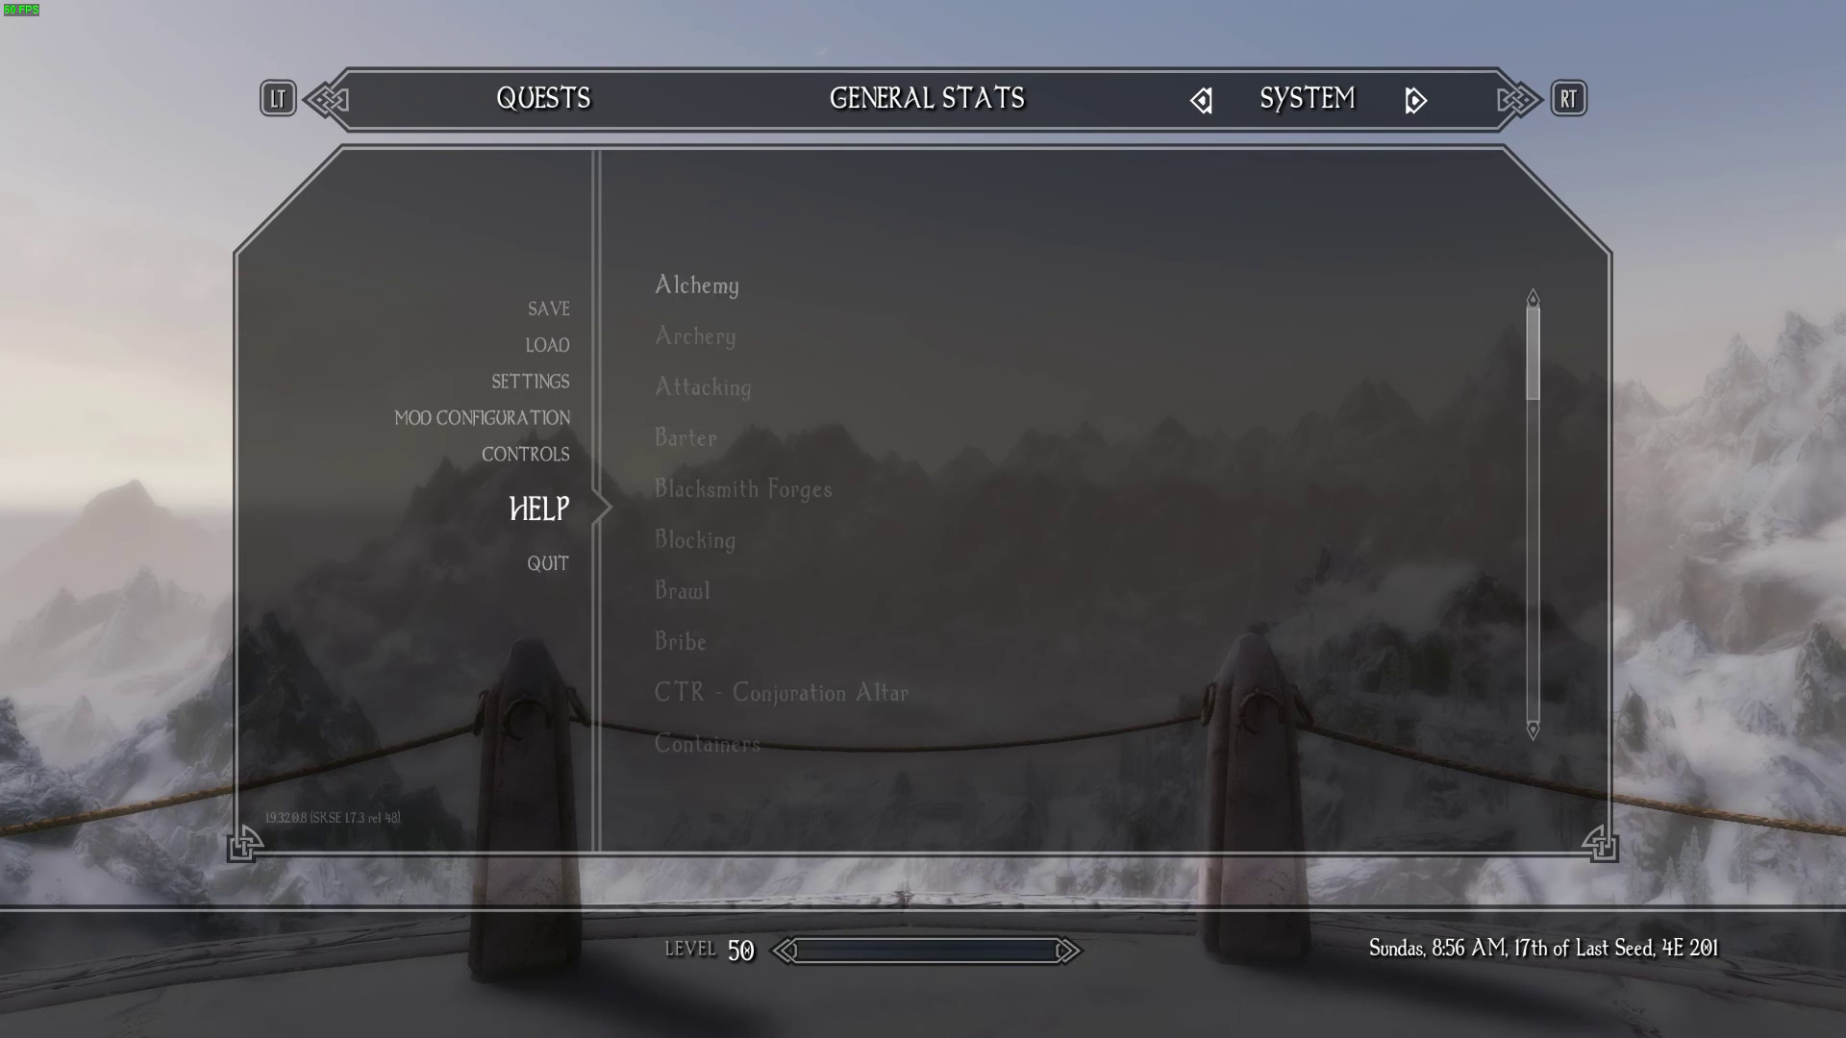
key("Down")
key("Down")
key("Down")
key("Down")
key("Down")
key("Down")
key("Down")
key("Down")
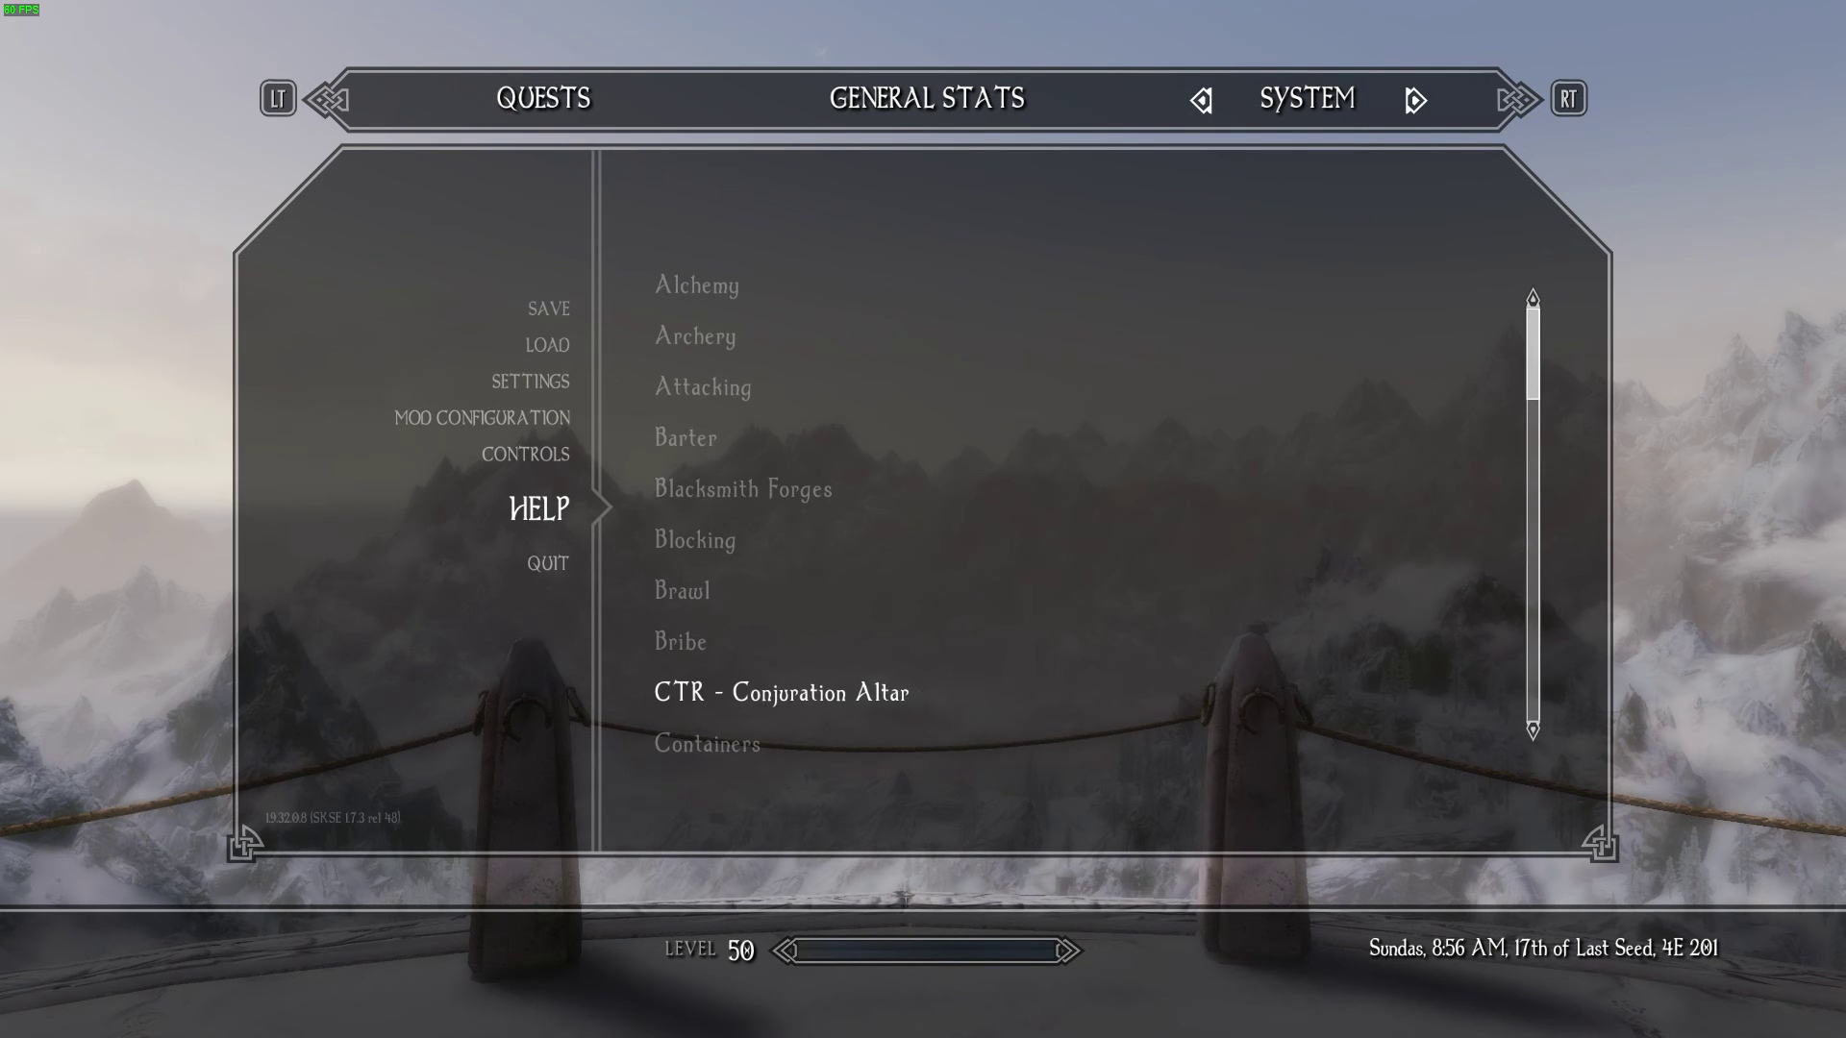
key("Return")
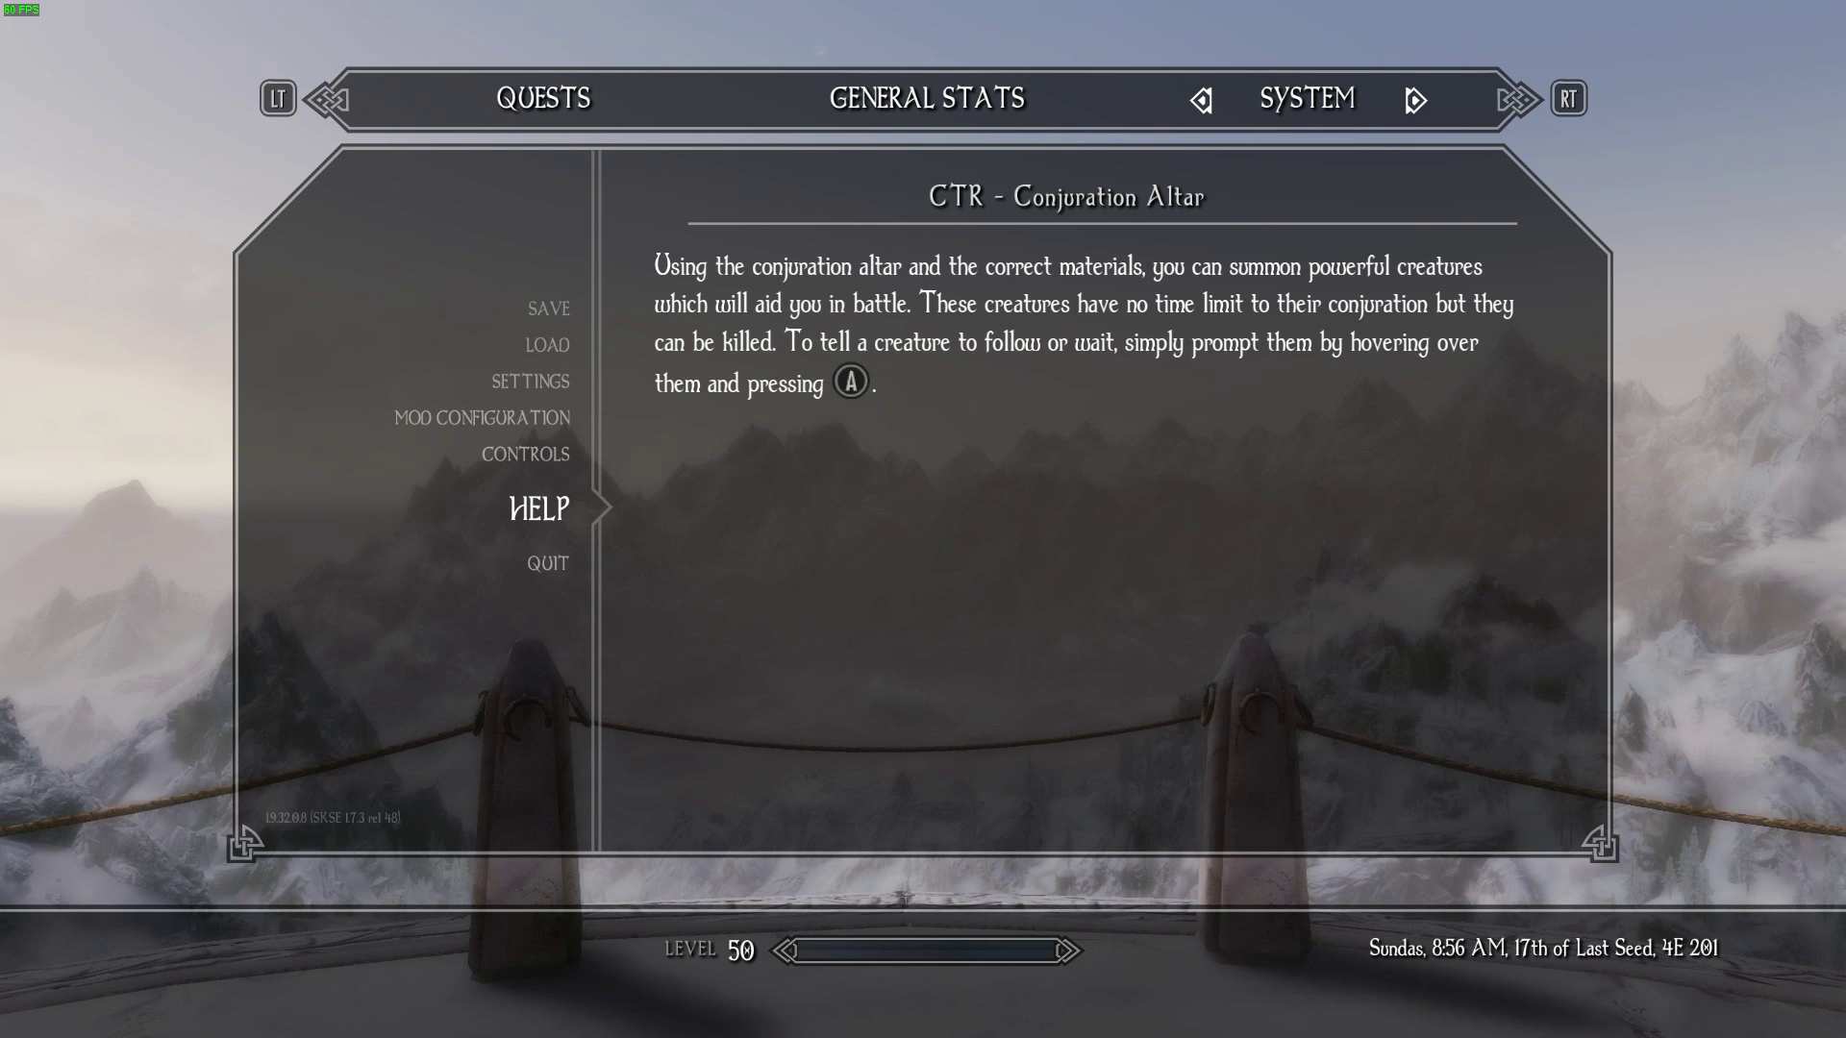
Return to the Help list and browse down the topics to Grindstones
key("Escape")
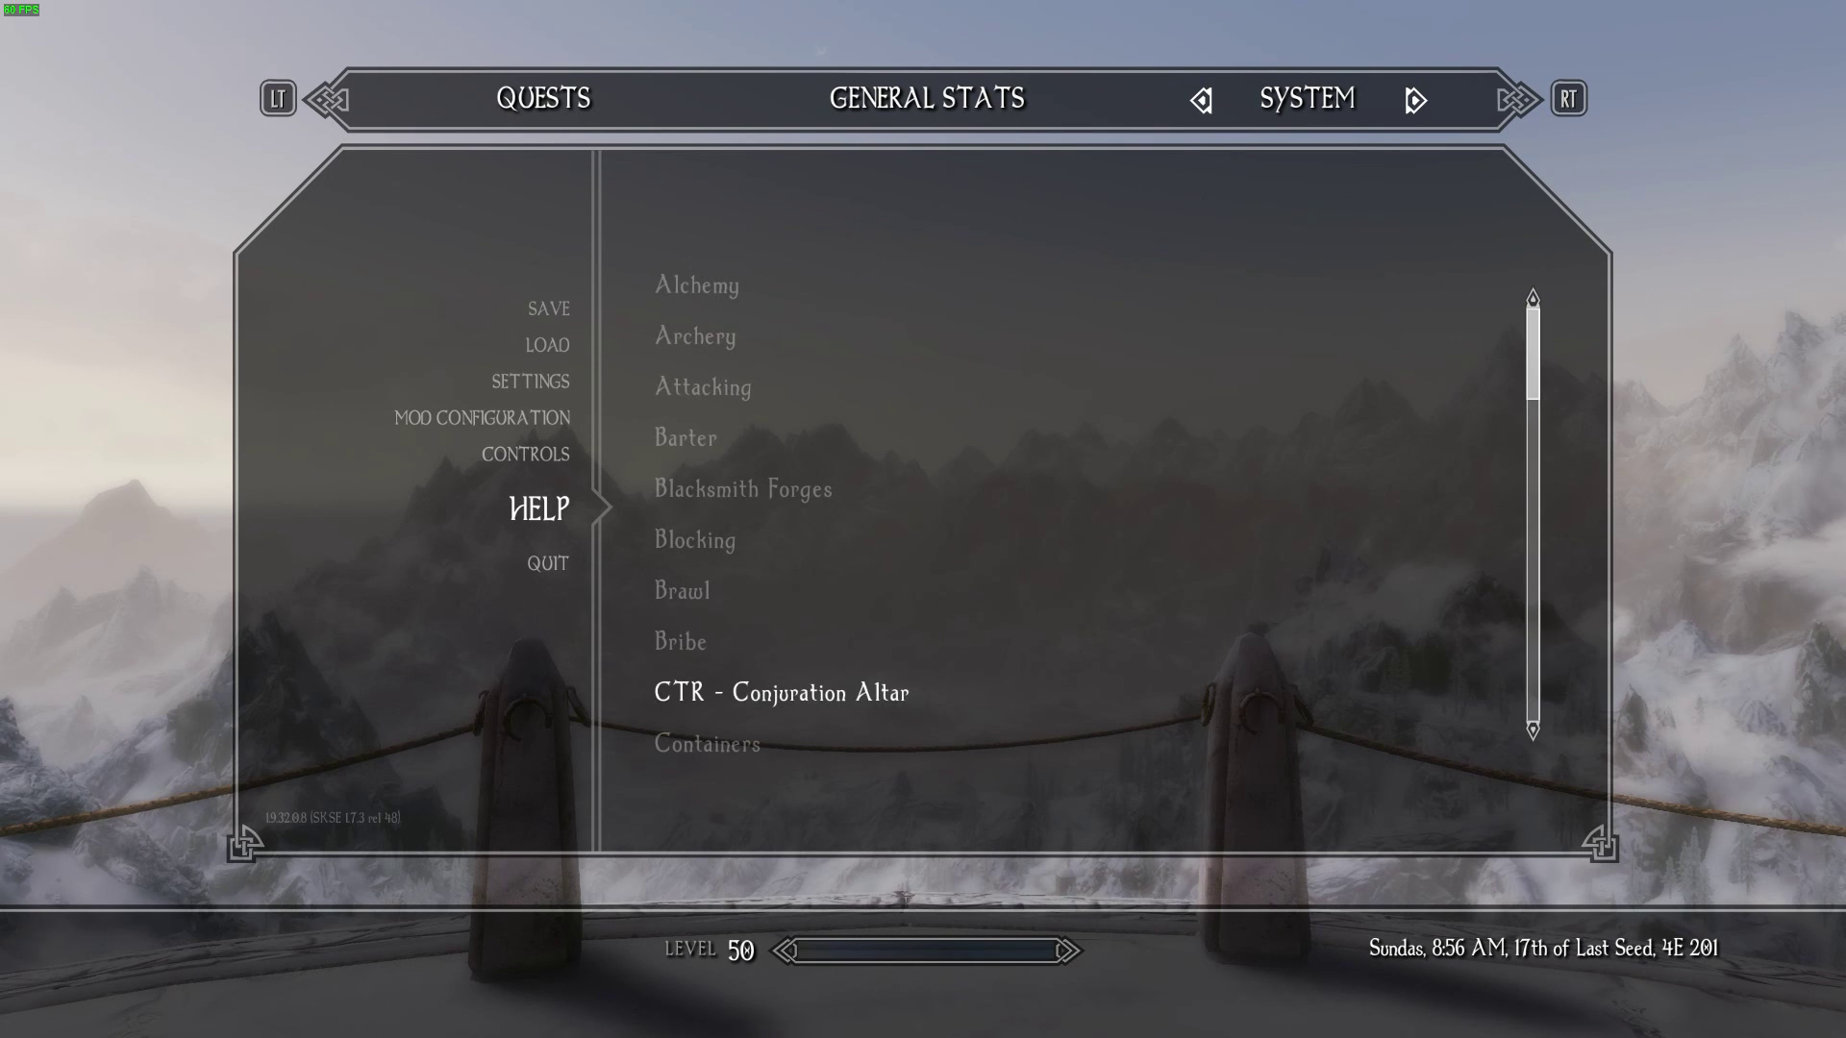
key("Down")
key("Down")
key("Down")
key("Down")
key("Down")
key("Down")
key("Down")
key("Down")
key("Down")
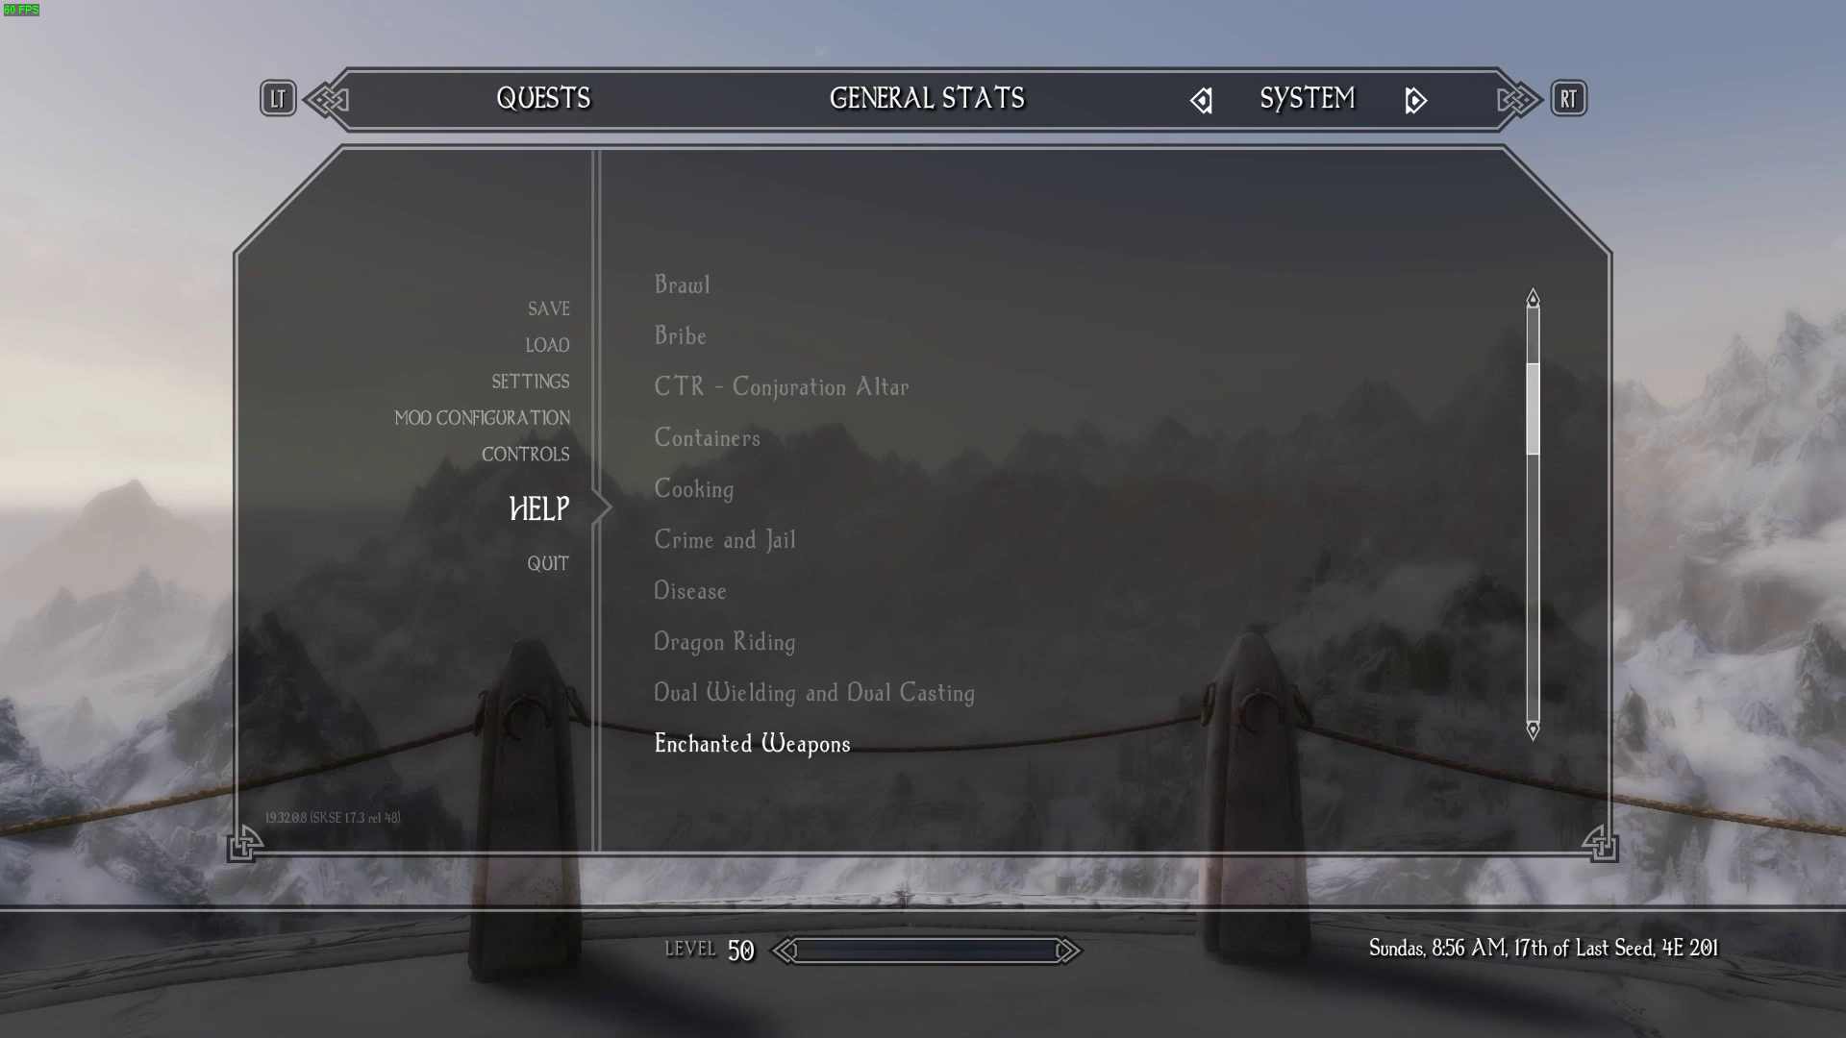
key("Down")
key("Down")
key("Down")
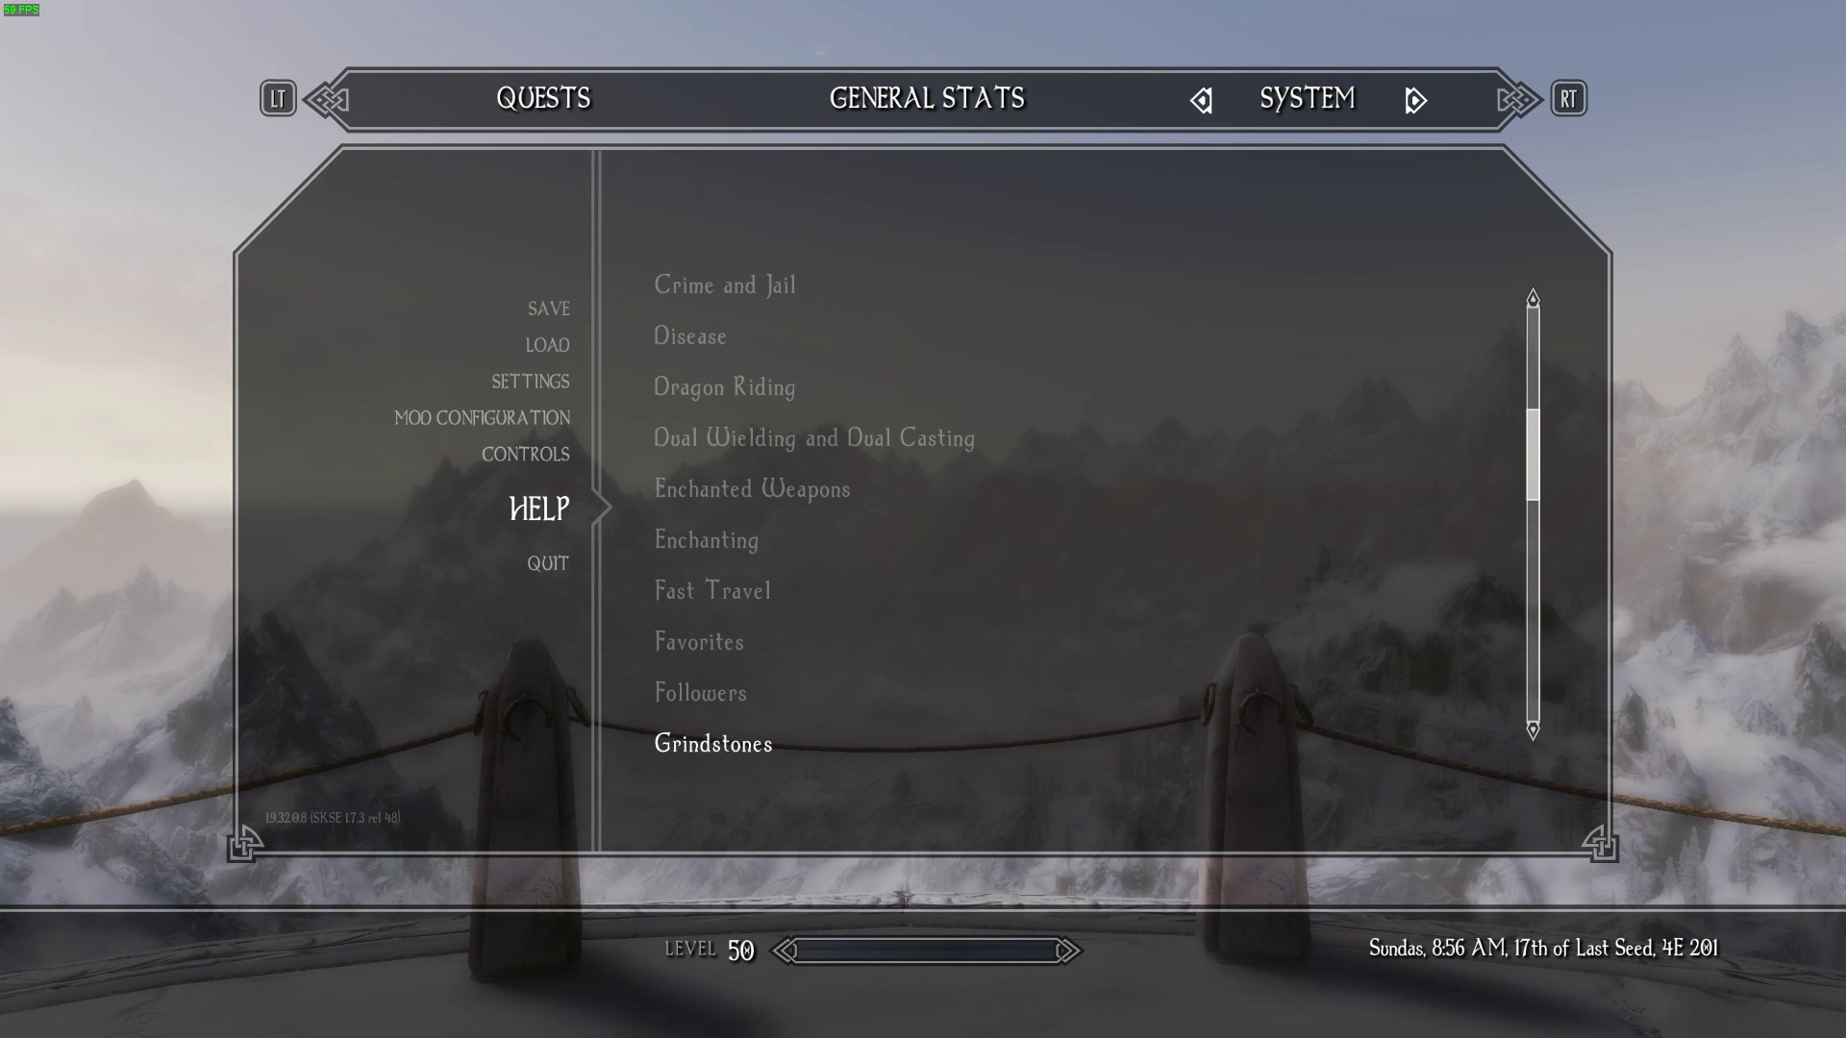